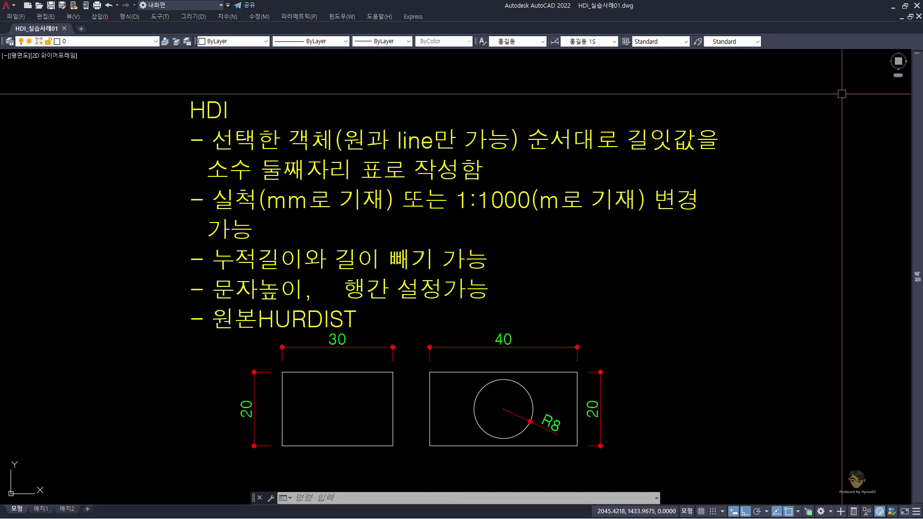
Step: Load the recommended HDI length-table LSP routine from the LSP folder into the AutoCAD drawing
{"action": "left_click", "coordinate": [123, 509]}
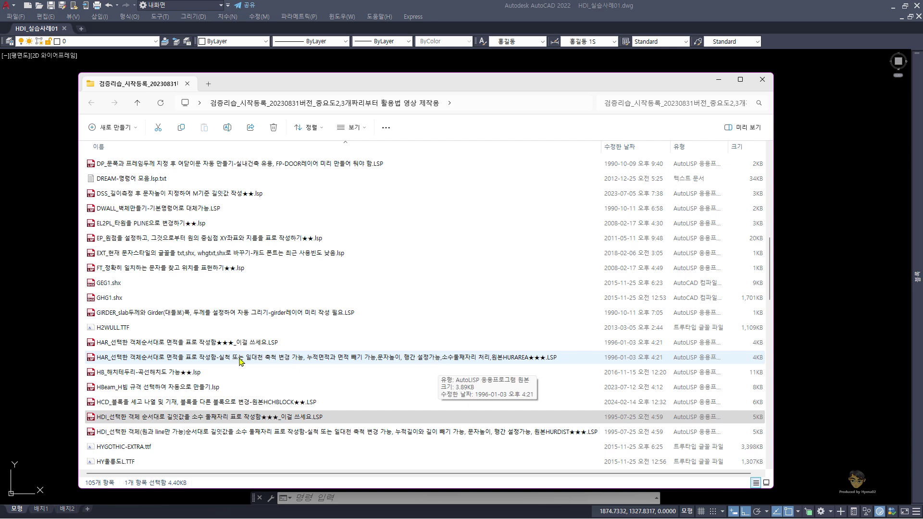
{"action": "mouse_move", "coordinate": [200, 432]}
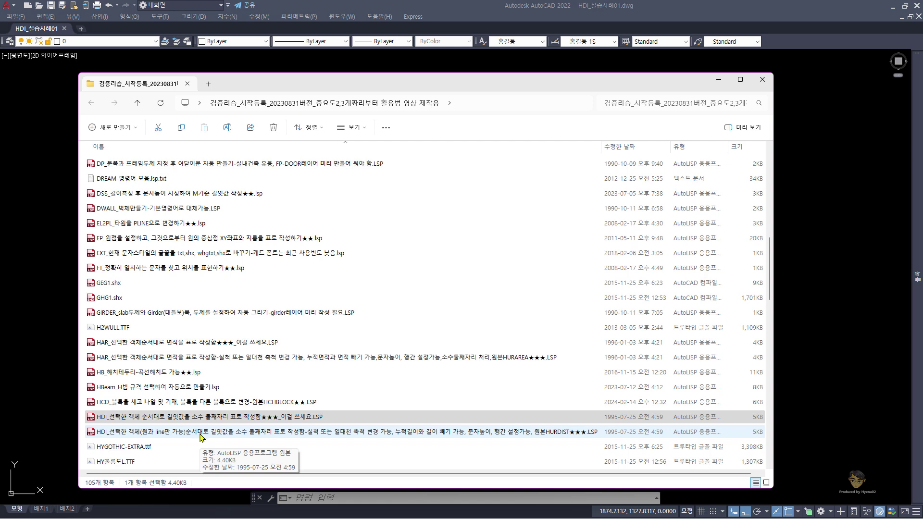
{"action": "left_click", "coordinate": [250, 423]}
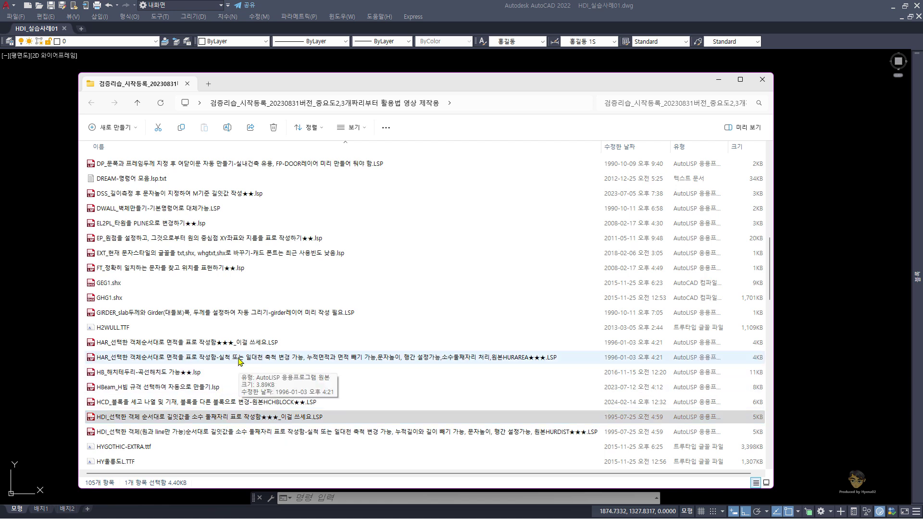
{"action": "left_click", "coordinate": [237, 421]}
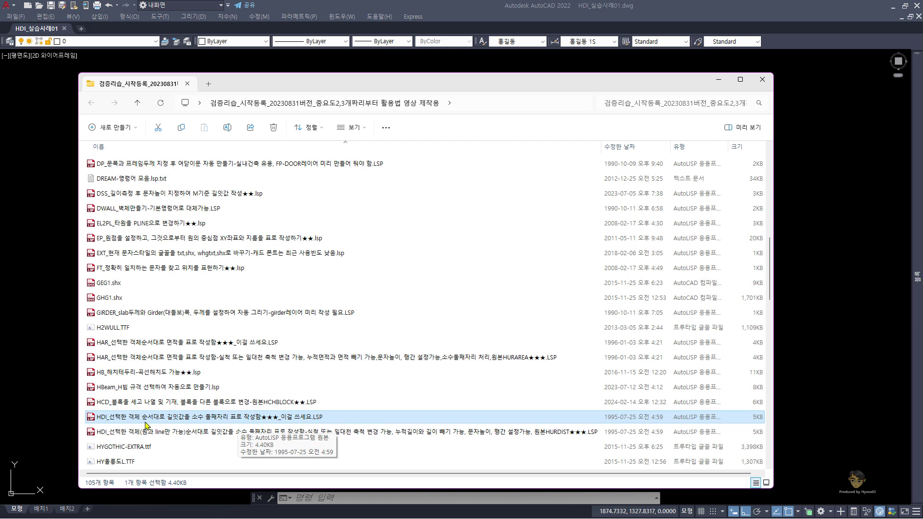
{"action": "left_click_drag", "start_coordinate": [147, 418], "coordinate": [800, 368]}
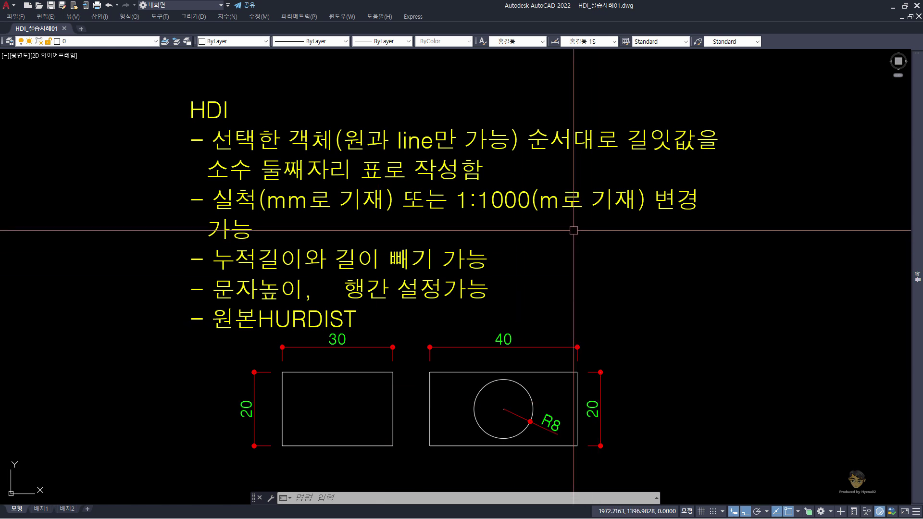
Step: Run HDI and start a table below the left rectangle, height 3, titled 기본사례
{"action": "middle_click_drag", "start_coordinate": [581, 296], "coordinate": [567, 267]}
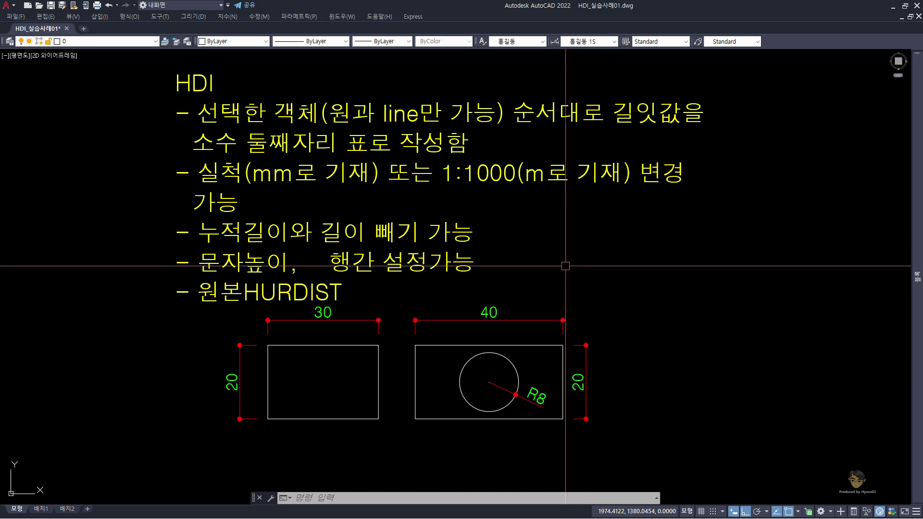
{"action": "type", "text": "hdi"}
{"action": "key", "text": "Return"}
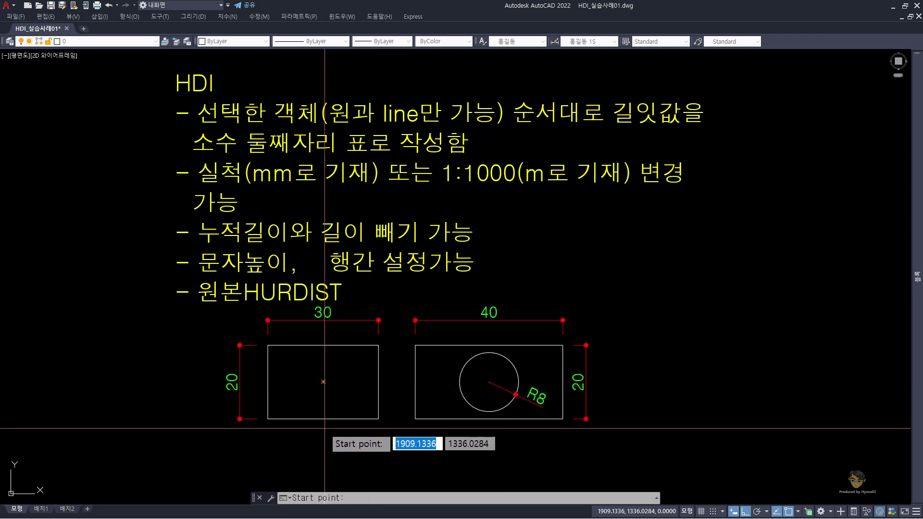
{"action": "middle_click_drag", "start_coordinate": [324, 428], "coordinate": [342, 394]}
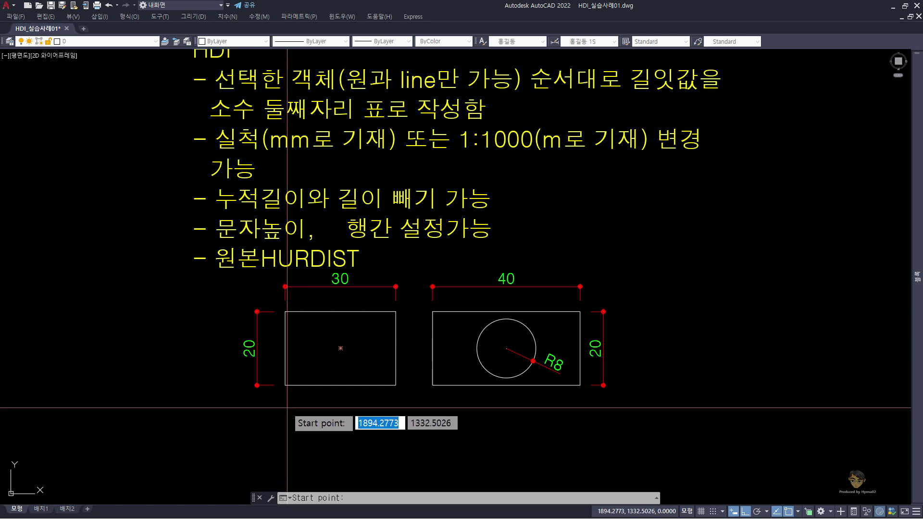
{"action": "middle_click_drag", "start_coordinate": [289, 457], "coordinate": [287, 434]}
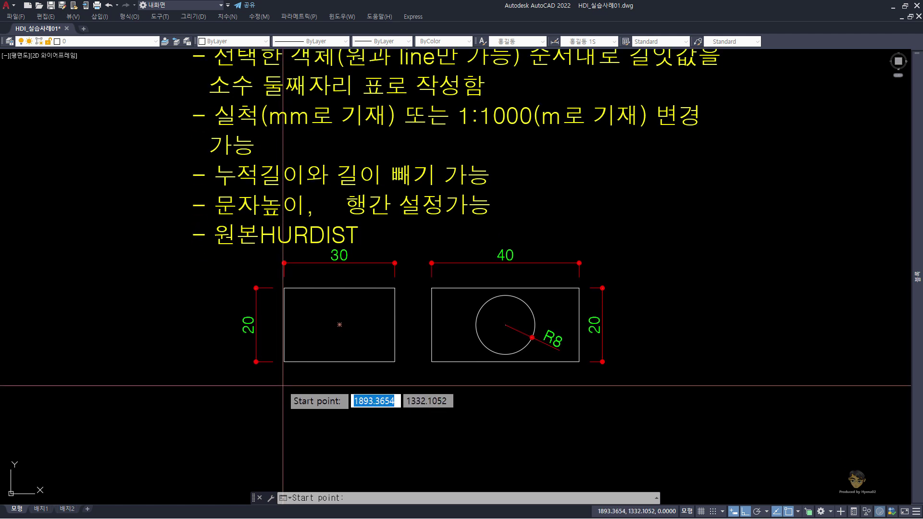
{"action": "left_click", "coordinate": [283, 386]}
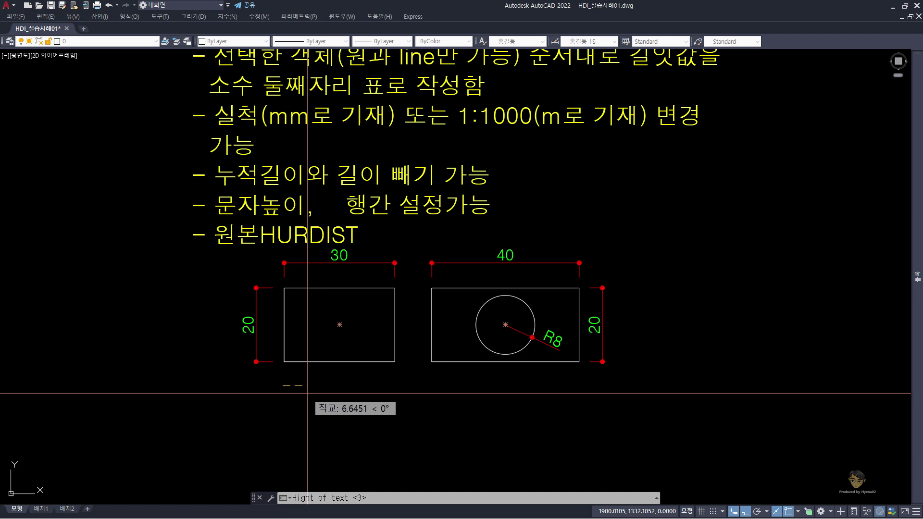
{"action": "key", "text": "Return"}
{"action": "key", "text": "Return"}
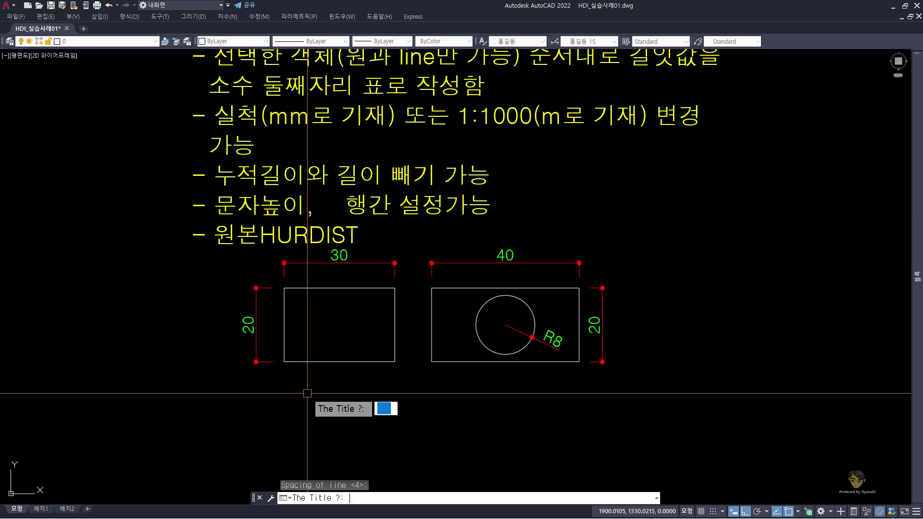
{"action": "type", "text": "기본사례"}
{"action": "key", "text": "Return"}
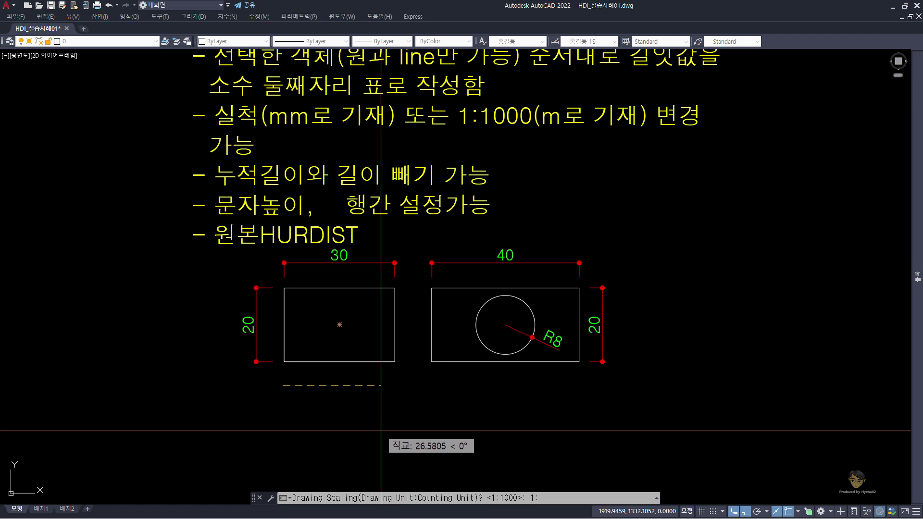
Step: Set a 1:1 drawing scale, add the left rectangle as the first row, then exit HDI
{"action": "type", "text": "1"}
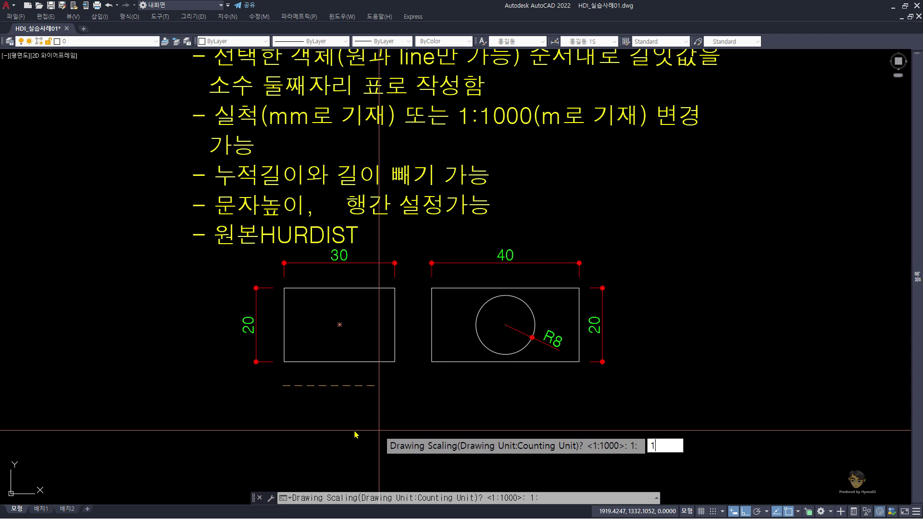
{"action": "key", "text": "Return"}
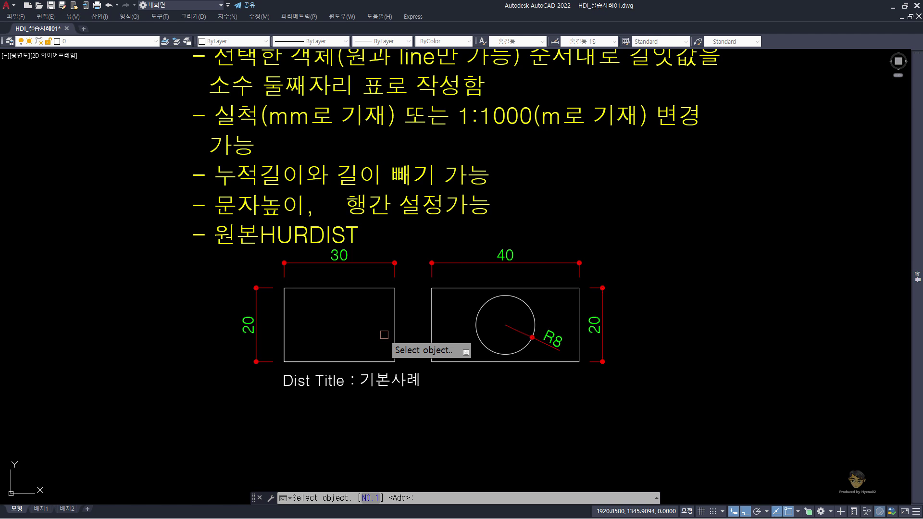
{"action": "left_click", "coordinate": [357, 359]}
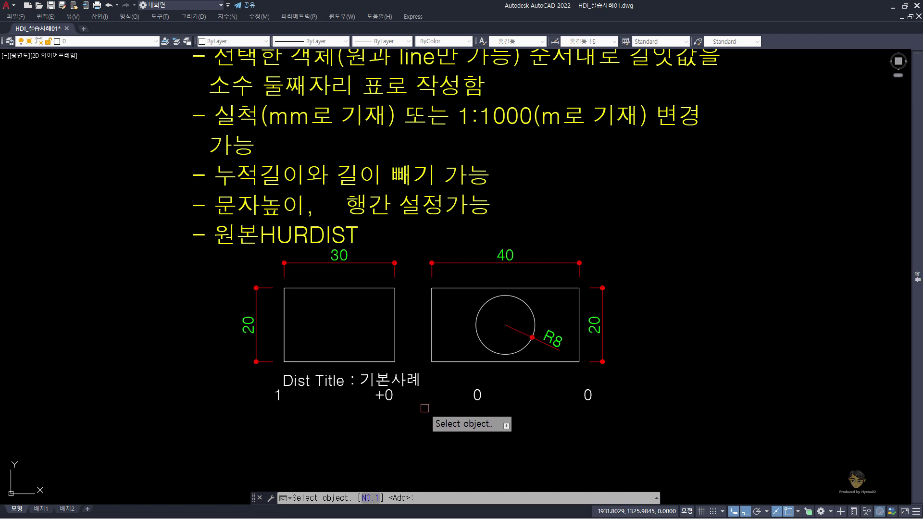
{"action": "key", "text": "Return"}
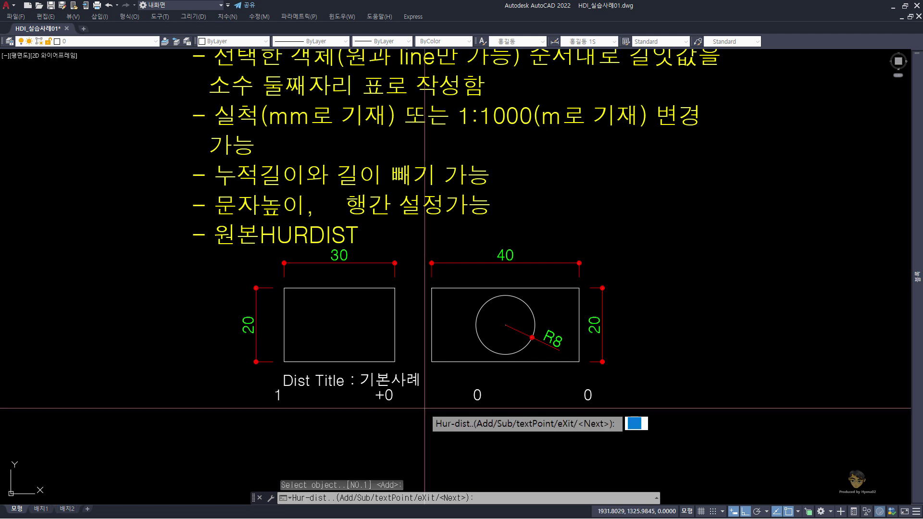
{"action": "type", "text": "x"}
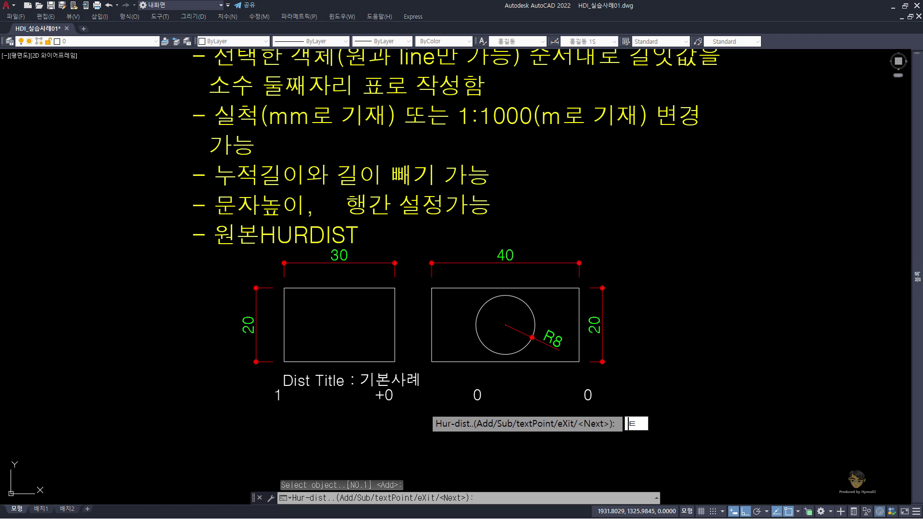
{"action": "key", "text": "Escape"}
{"action": "key", "text": "Escape"}
{"action": "key", "text": "Escape"}
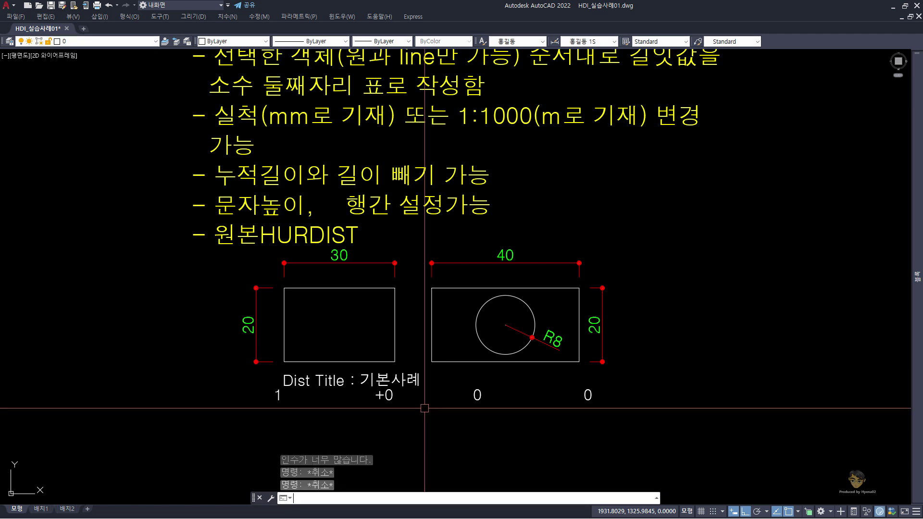
Step: Erase the zero-length 기본사례 table text with a crossing window
{"action": "left_click", "coordinate": [637, 434]}
{"action": "left_click", "coordinate": [256, 376]}
{"action": "key", "text": "Delete"}
Step: Explode both rectangles into separate lines
{"action": "left_click_drag", "start_coordinate": [376, 382], "coordinate": [341, 328]}
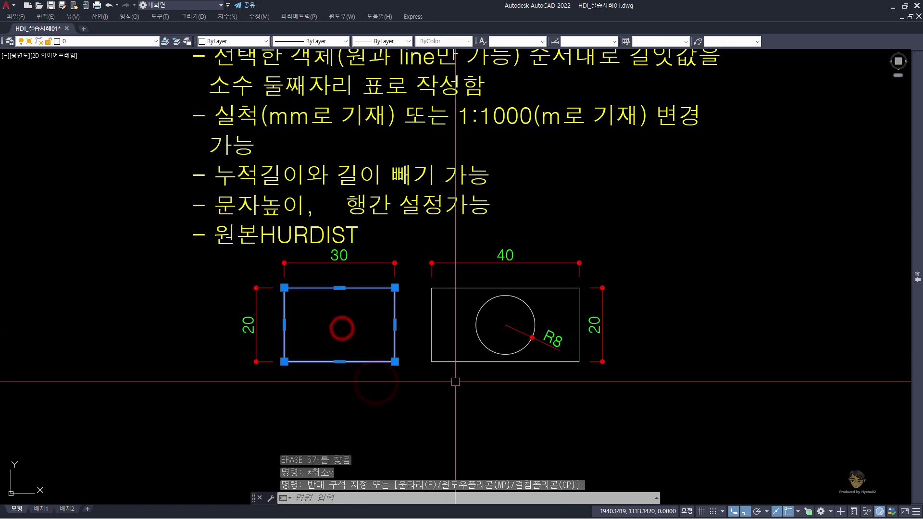
{"action": "left_click", "coordinate": [455, 379]}
{"action": "left_click", "coordinate": [435, 345]}
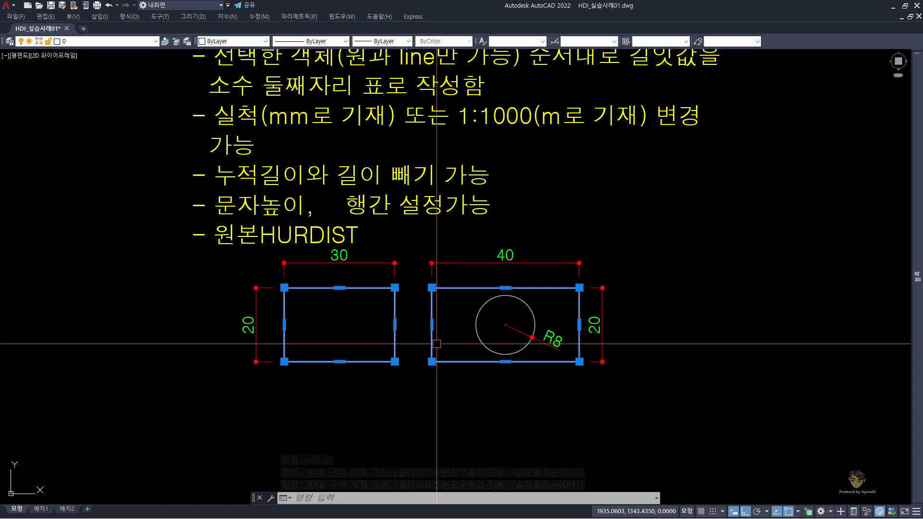
{"action": "type", "text": "x"}
{"action": "key", "text": "Return"}
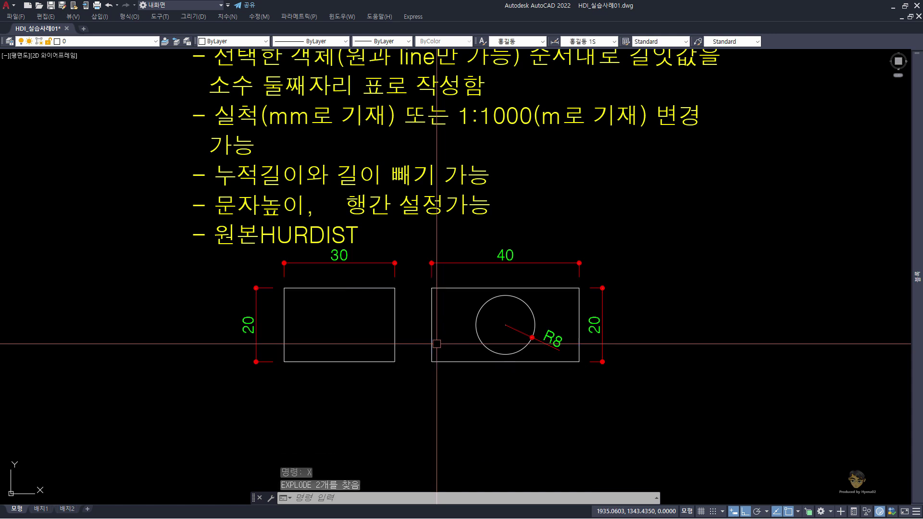
Step: Rerun HDI below the left rectangle with default height, spacing 4, title 기본사례 and 1:1 scale
{"action": "type", "text": "h"}
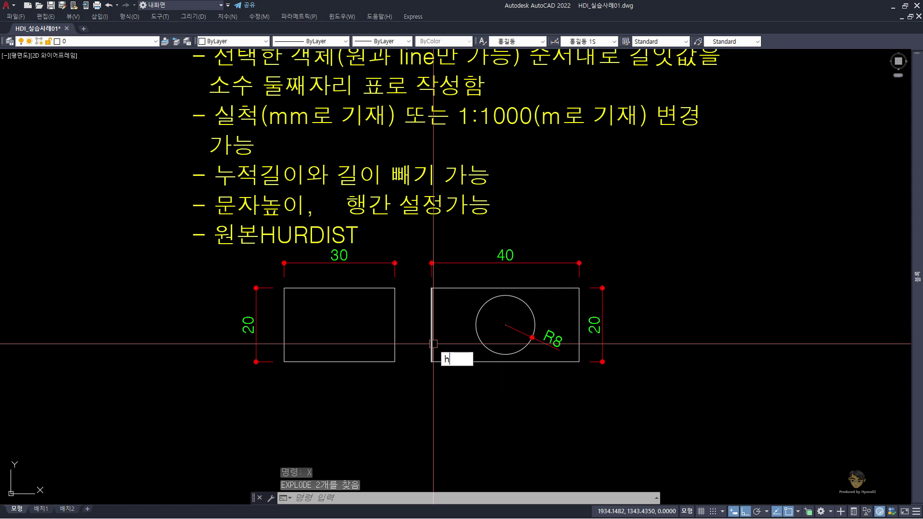
{"action": "key", "text": "Return"}
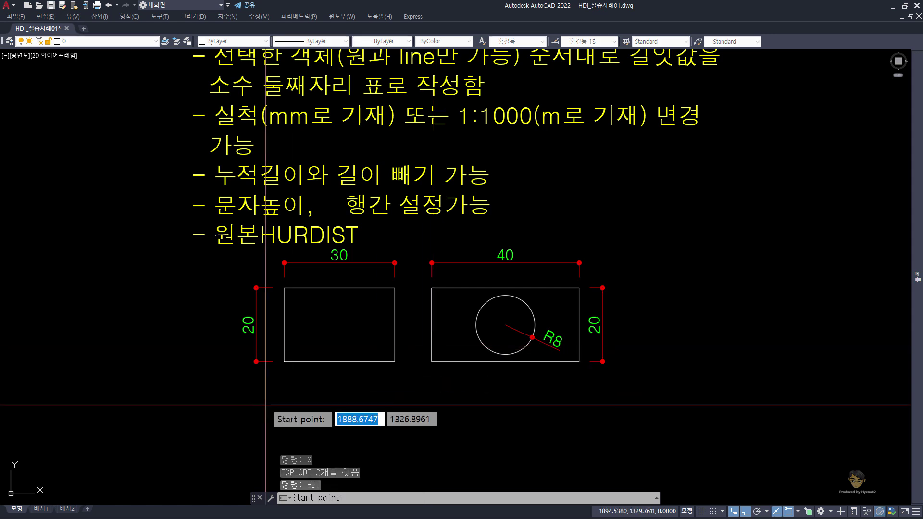
{"action": "left_click", "coordinate": [282, 384]}
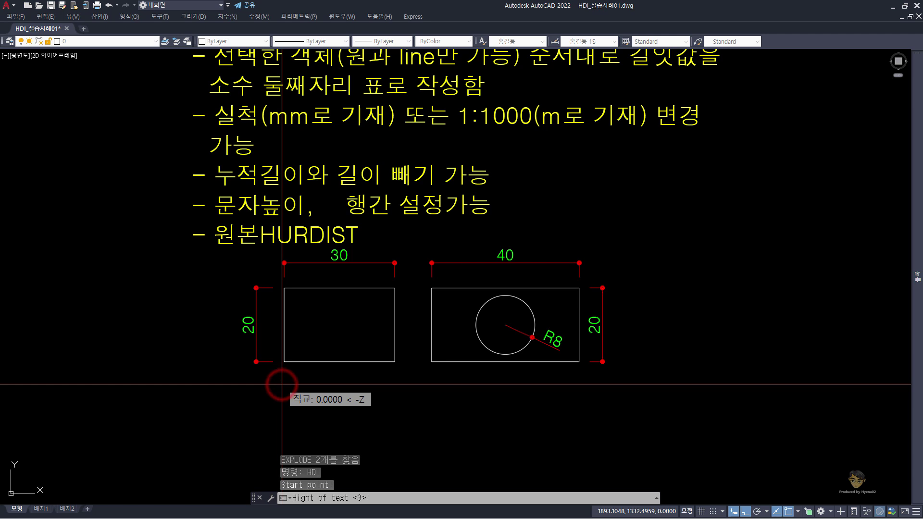
{"action": "key", "text": "Return"}
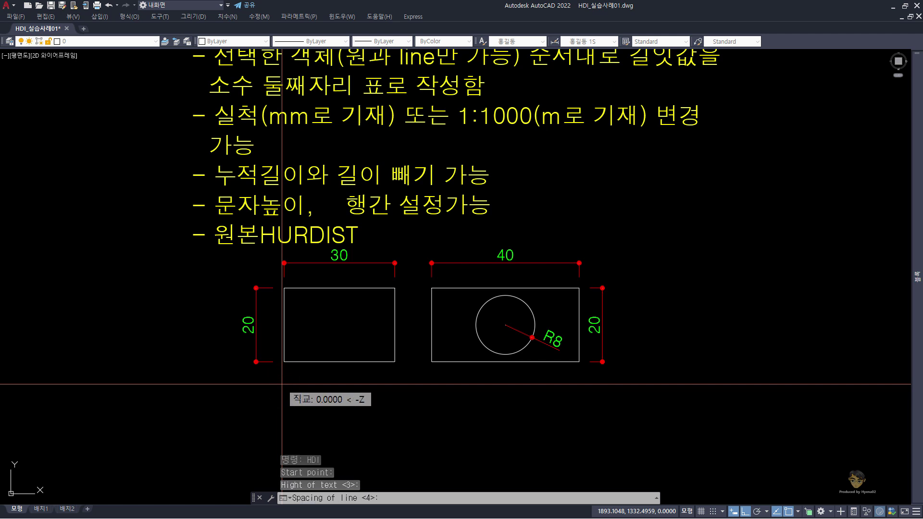
{"action": "key", "text": "Return"}
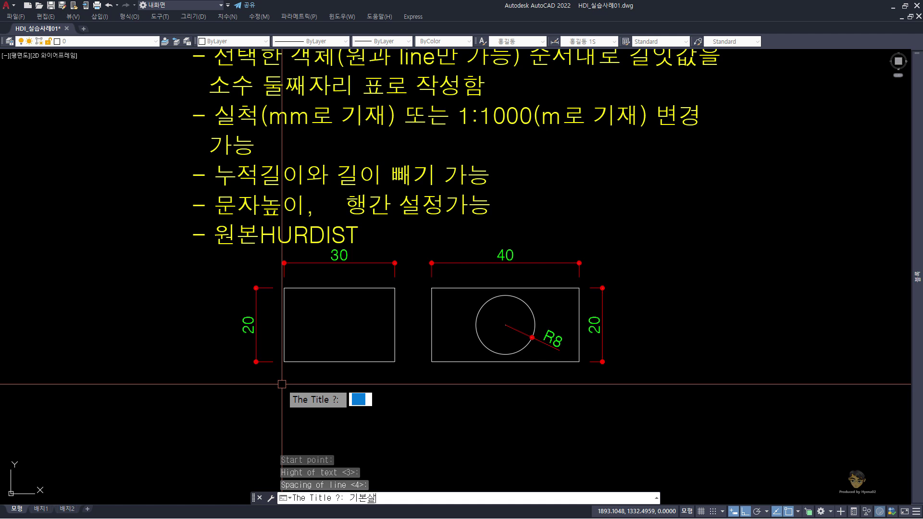
{"action": "type", "text": "사례"}
{"action": "key", "text": "Return"}
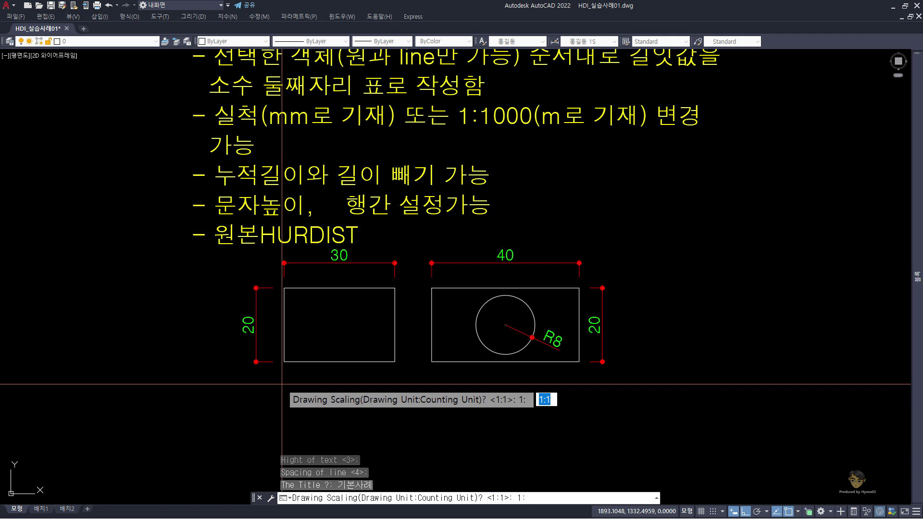
{"action": "key", "text": "Return"}
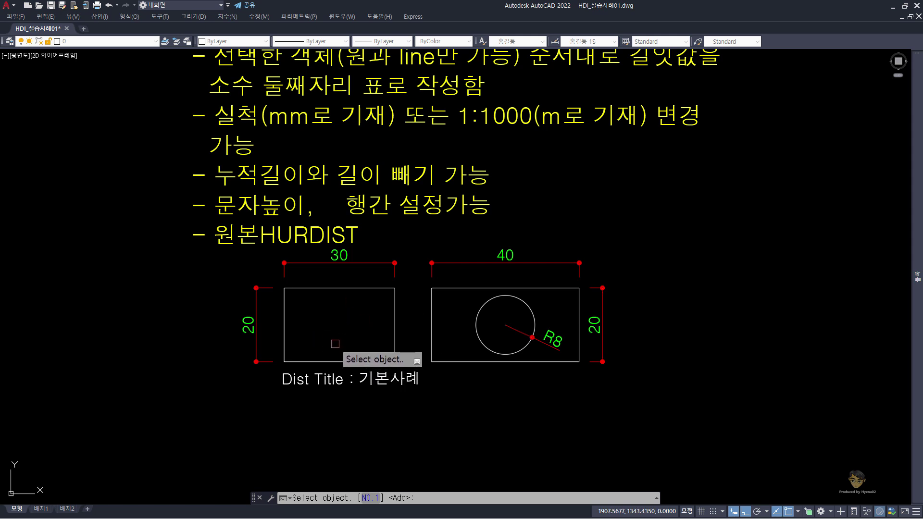
Step: Add the left rectangle's edges as rows (+30, +20, +30, +20) totalling 100, then cancel HDI
{"action": "right_click", "coordinate": [406, 323]}
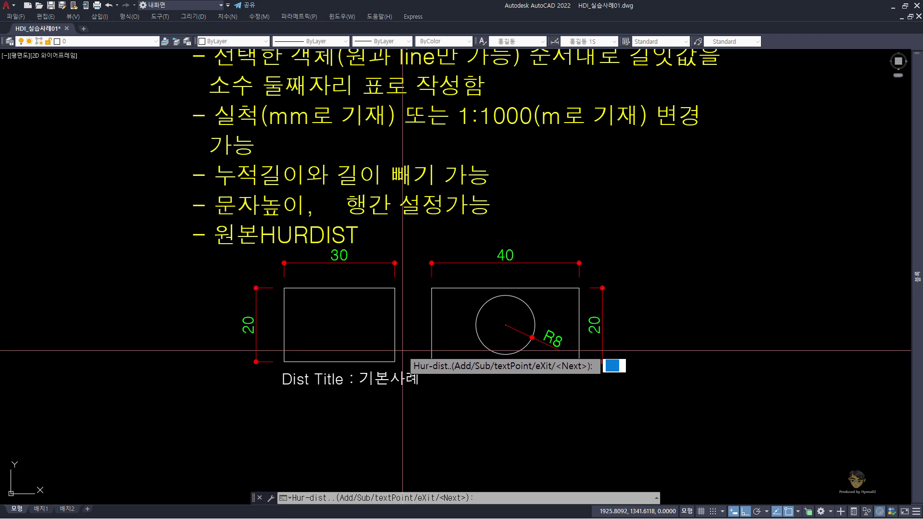
{"action": "key", "text": "Return"}
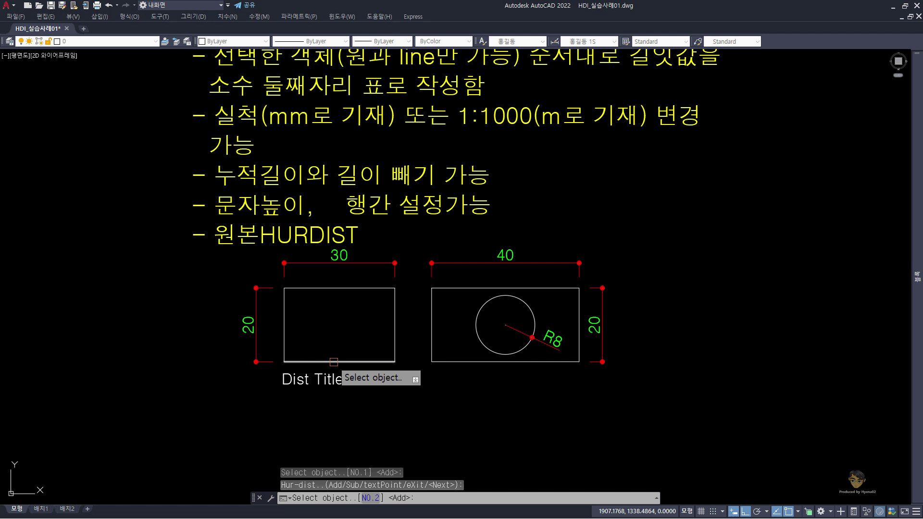
{"action": "left_click", "coordinate": [333, 362]}
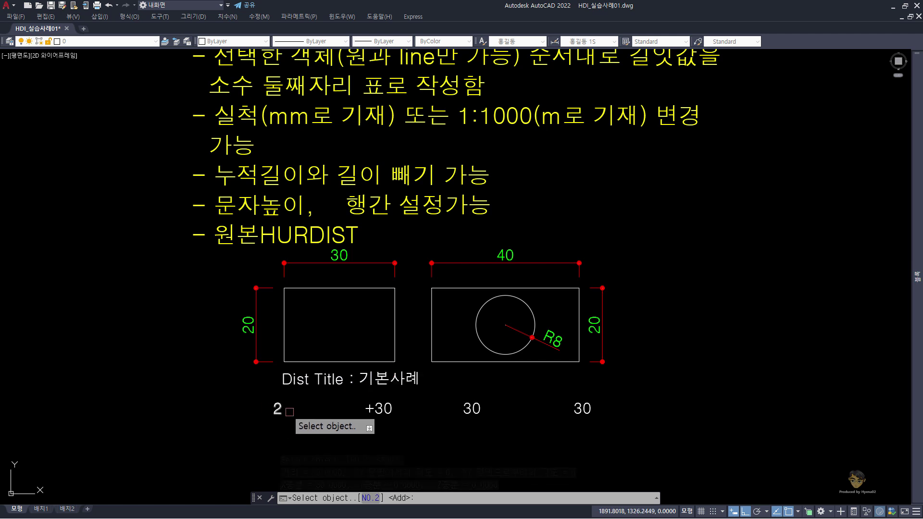
{"action": "left_click", "coordinate": [284, 322]}
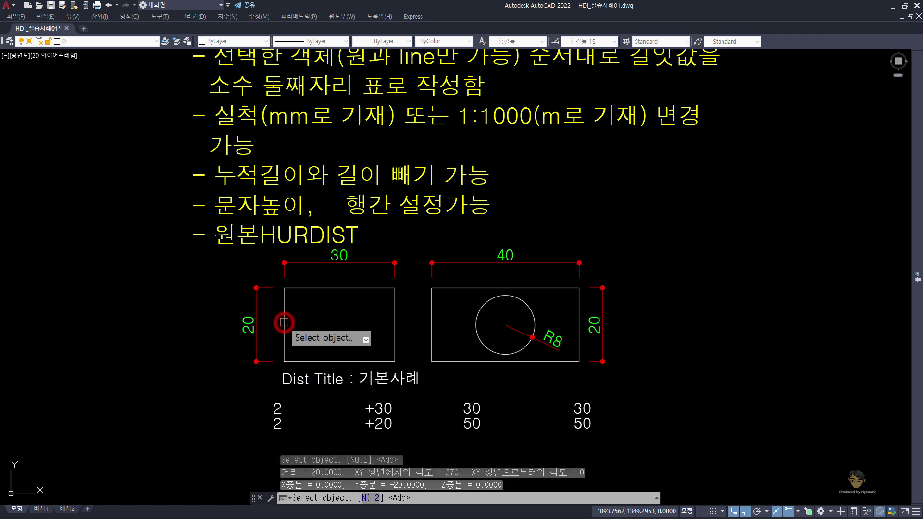
{"action": "left_click", "coordinate": [340, 291]}
{"action": "left_click", "coordinate": [394, 321]}
{"action": "middle_click_drag", "start_coordinate": [395, 346], "coordinate": [395, 299]}
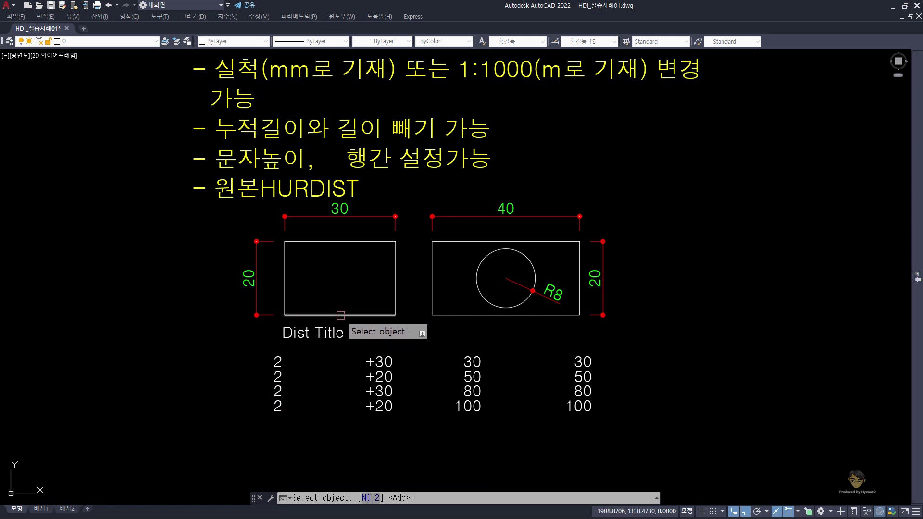
{"action": "left_click", "coordinate": [371, 359]}
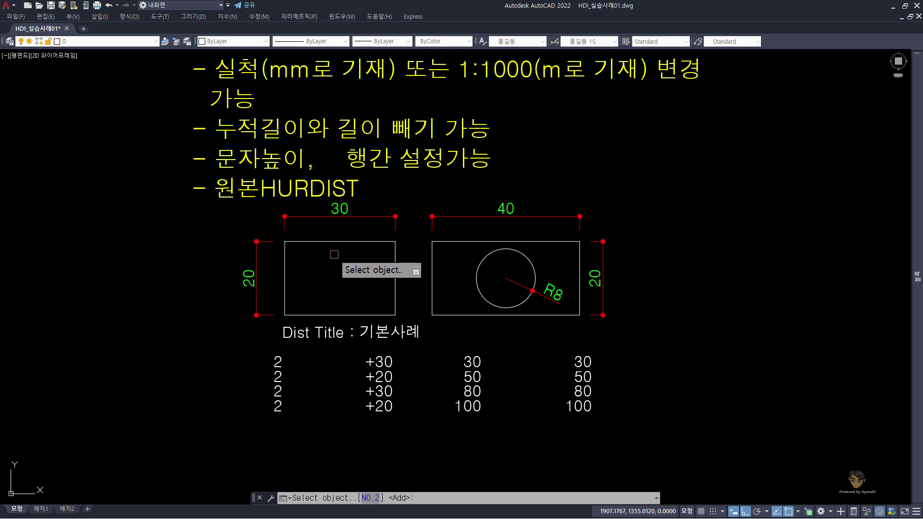
{"action": "left_click", "coordinate": [373, 315]}
{"action": "key", "text": "Escape"}
{"action": "key", "text": "Escape"}
{"action": "key", "text": "Escape"}
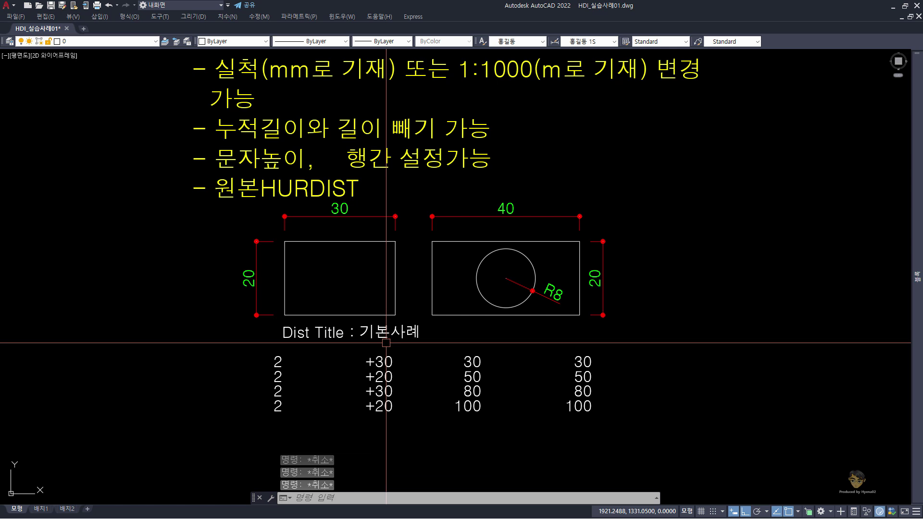
Step: Run HDI below the first table with default height and spacing, title 개별길이와 총합, 1:1 scale
{"action": "type", "text": "hdi"}
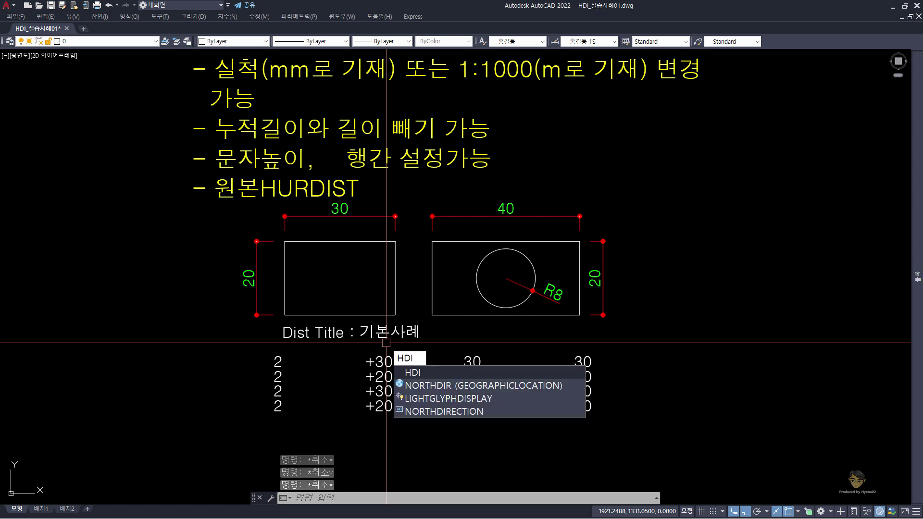
{"action": "key", "text": "Return"}
{"action": "middle_click_drag", "start_coordinate": [386, 343], "coordinate": [355, 354]}
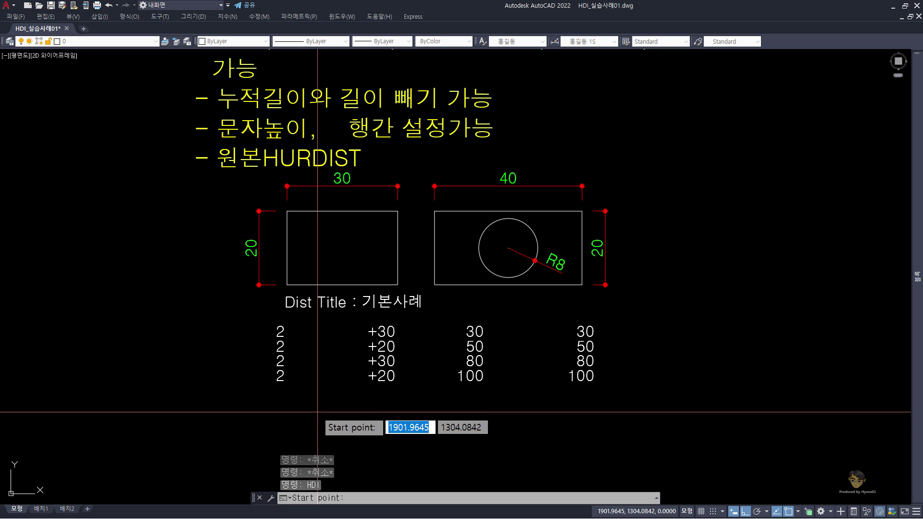
{"action": "middle_click_drag", "start_coordinate": [318, 411], "coordinate": [297, 434]}
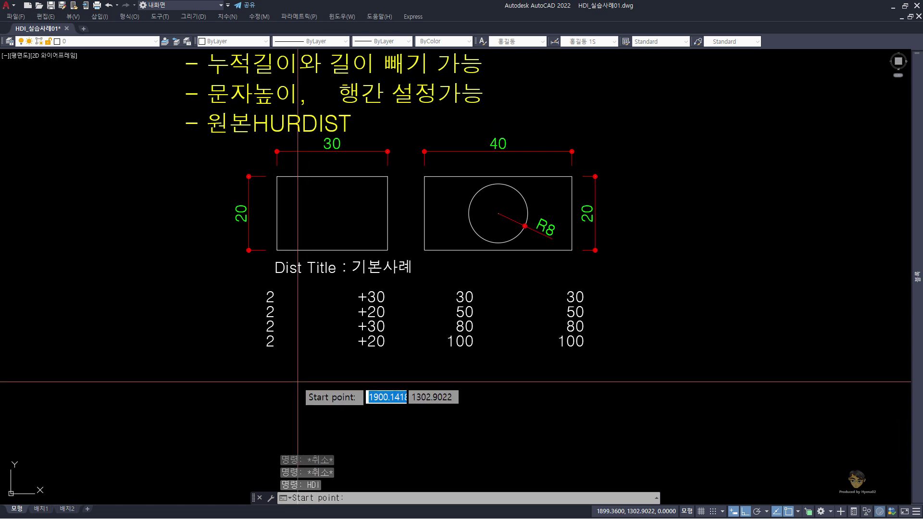
{"action": "left_click", "coordinate": [266, 364]}
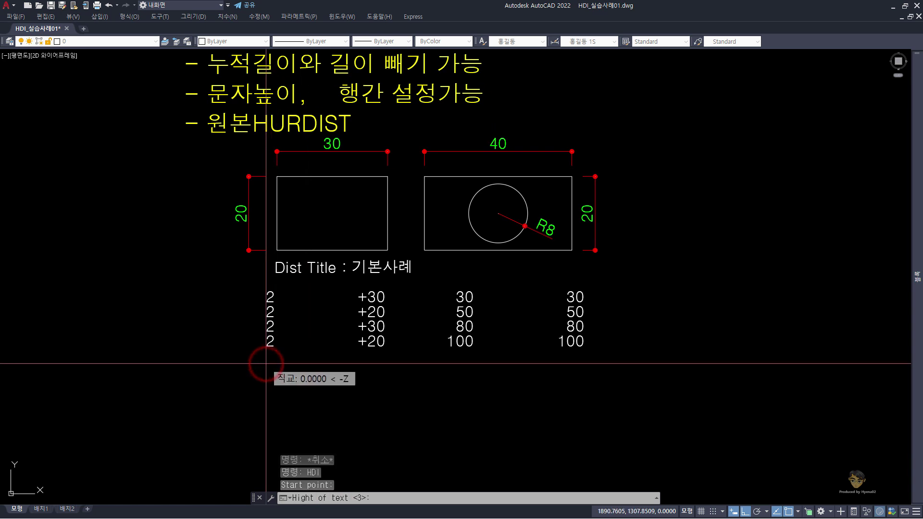
{"action": "key", "text": "Return"}
{"action": "key", "text": "Return"}
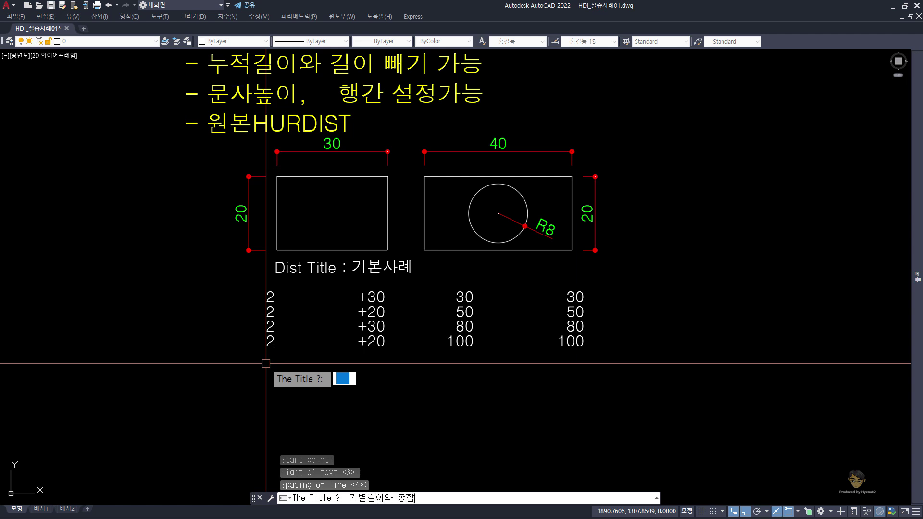
{"action": "key", "text": "Return"}
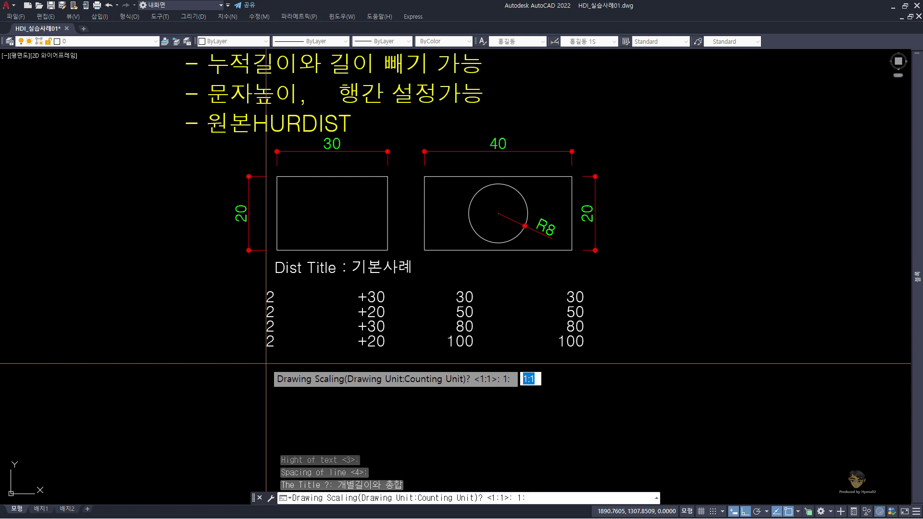
{"action": "key", "text": "Return"}
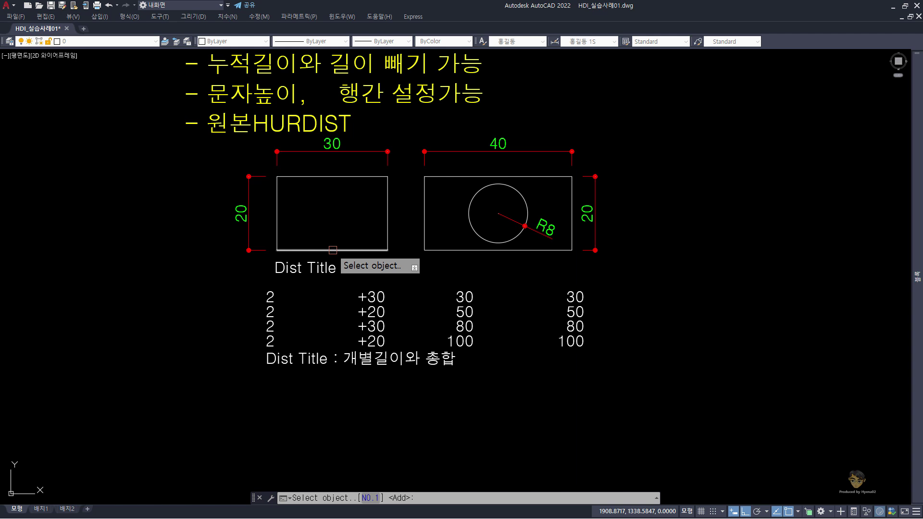
Step: Measure the bottom, left, top and right edges as rows +30, +20, +30, +20, then end HDI
{"action": "left_click", "coordinate": [333, 250]}
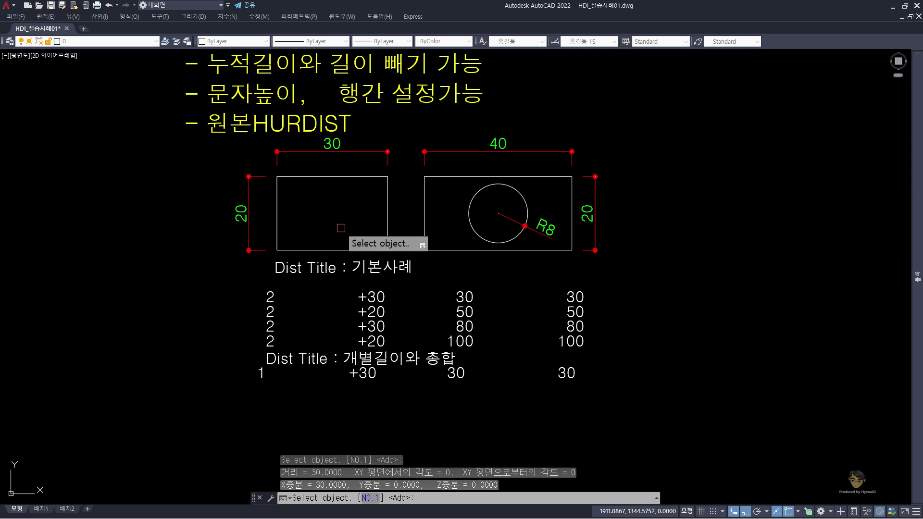
{"action": "key", "text": "Return"}
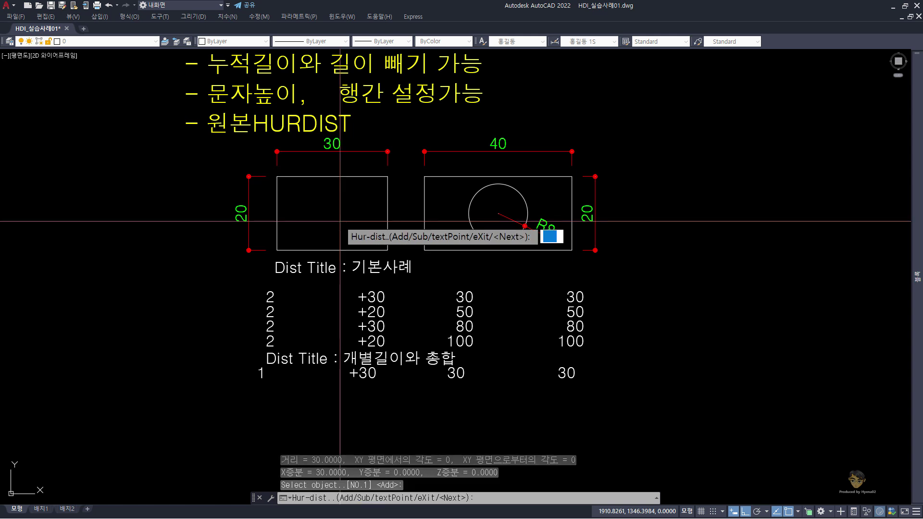
{"action": "key", "text": "Return"}
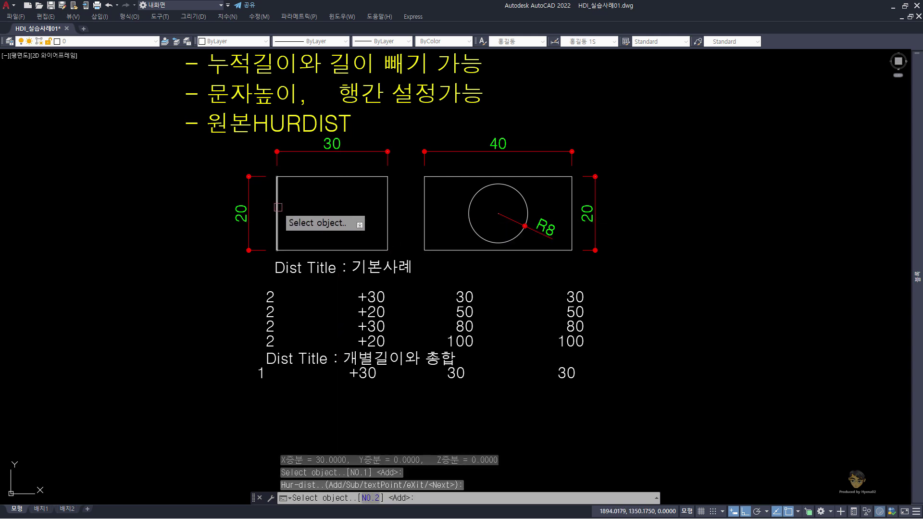
{"action": "left_click", "coordinate": [278, 207]}
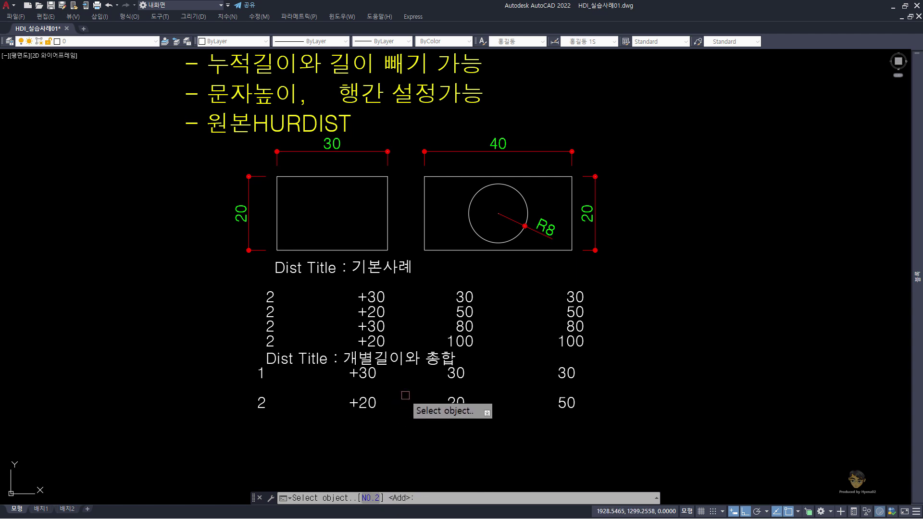
{"action": "key", "text": "Return"}
{"action": "key", "text": "Return"}
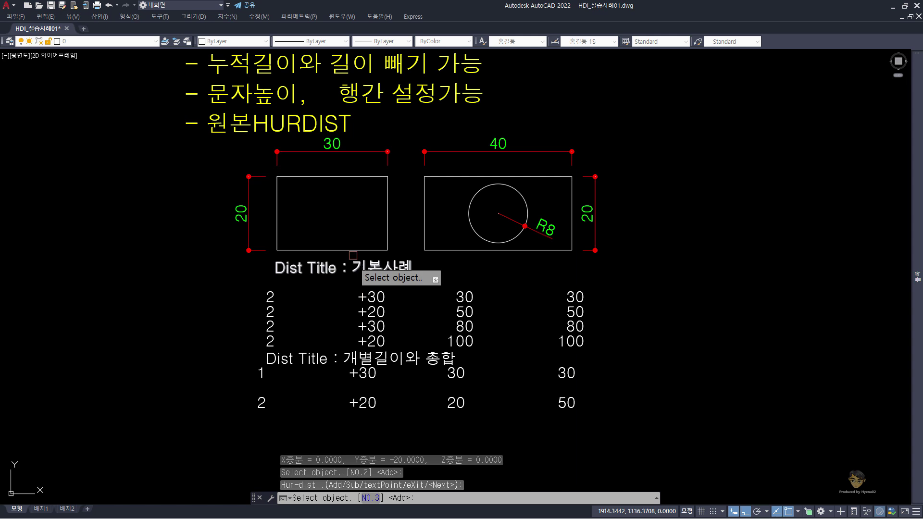
{"action": "left_click", "coordinate": [343, 178]}
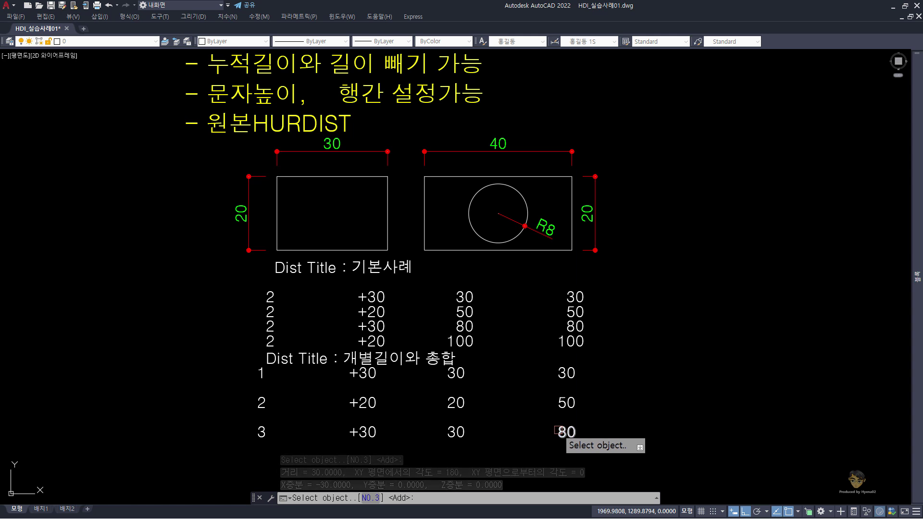
{"action": "left_click", "coordinate": [500, 406]}
{"action": "key", "text": "Return"}
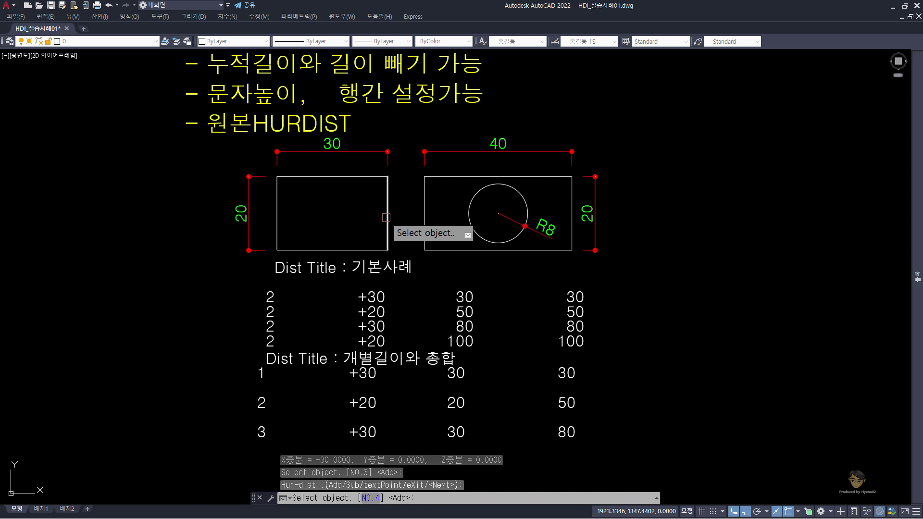
{"action": "left_click", "coordinate": [386, 217]}
{"action": "middle_click_drag", "start_coordinate": [408, 374], "coordinate": [411, 308]}
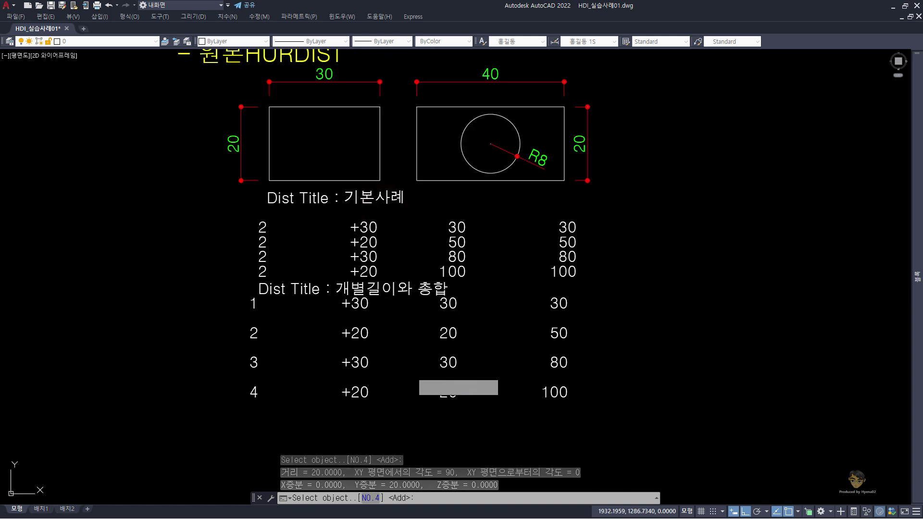
{"action": "key", "text": "Return"}
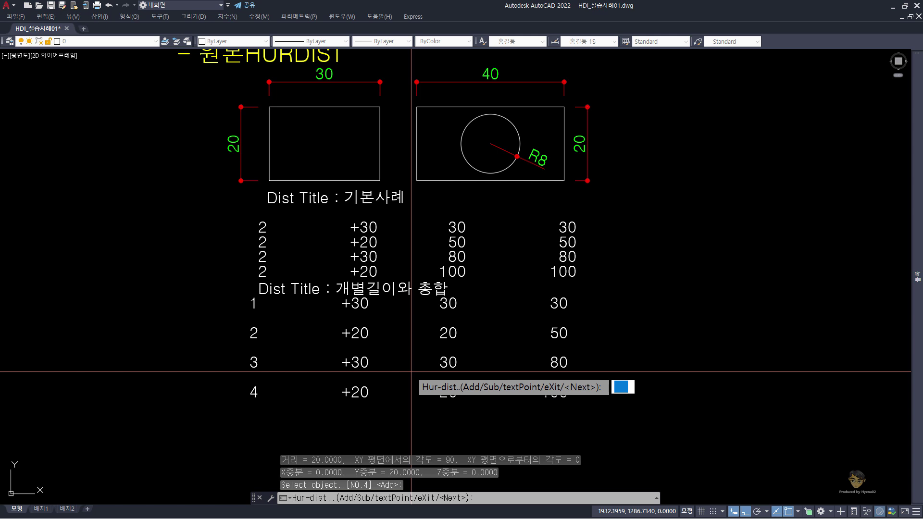
{"action": "key", "text": "Escape"}
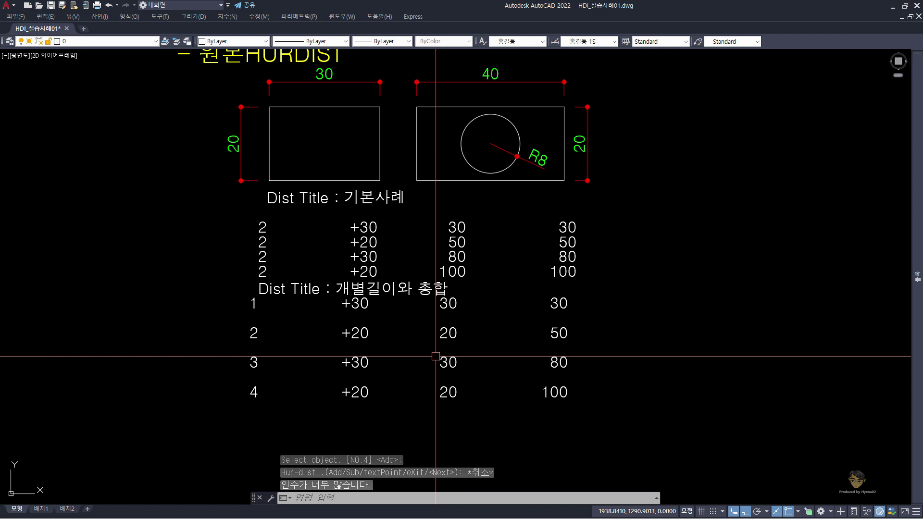
Step: Pan to frame the rectangles and tables, then relaunch the HDI command
{"action": "middle_click_drag", "start_coordinate": [437, 360], "coordinate": [438, 368]}
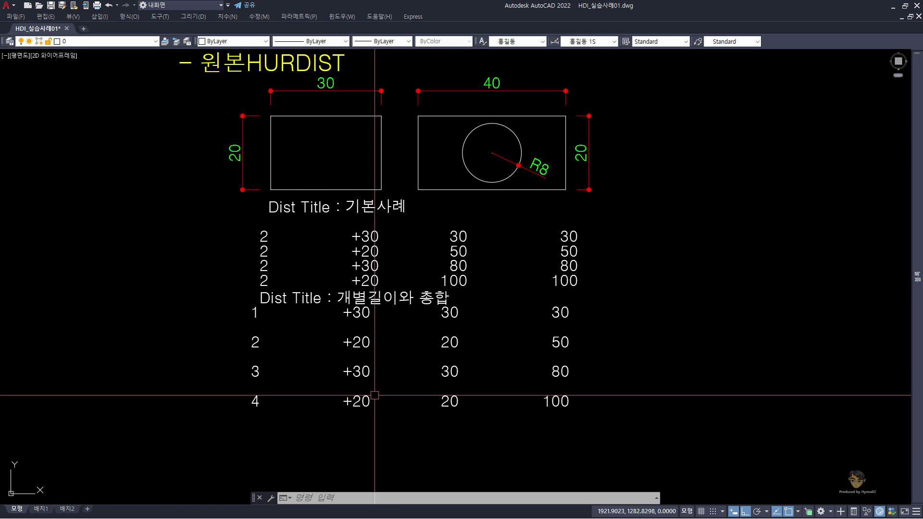
{"action": "mouse_move", "coordinate": [511, 360]}
{"action": "middle_mouse_down"}
{"action": "mouse_move", "coordinate": [442, 376]}
{"action": "mouse_move", "coordinate": [421, 452]}
{"action": "middle_mouse_up"}
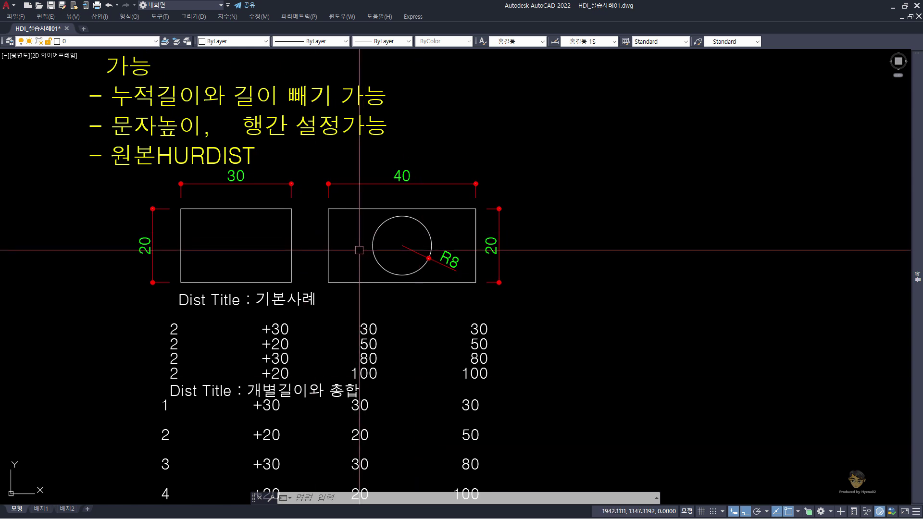
{"action": "middle_click_drag", "start_coordinate": [396, 329], "coordinate": [392, 289]}
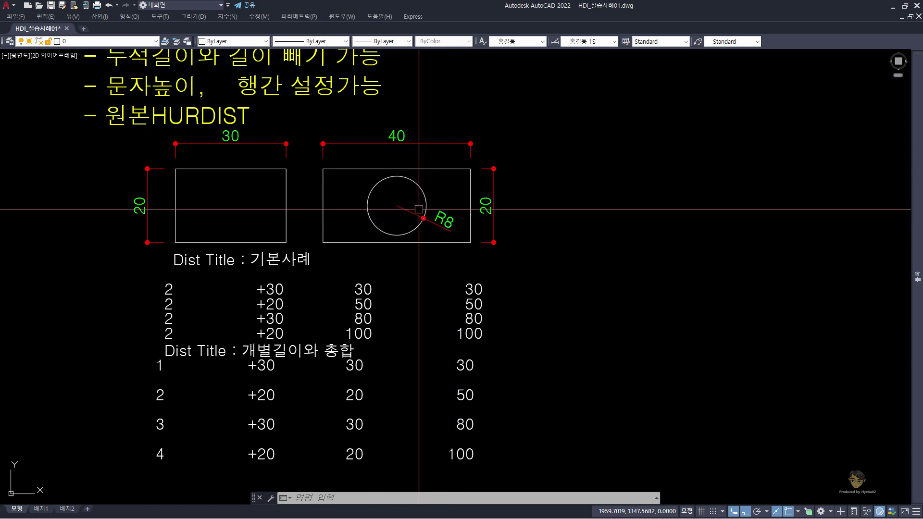
{"action": "middle_click_drag", "start_coordinate": [418, 209], "coordinate": [423, 235]}
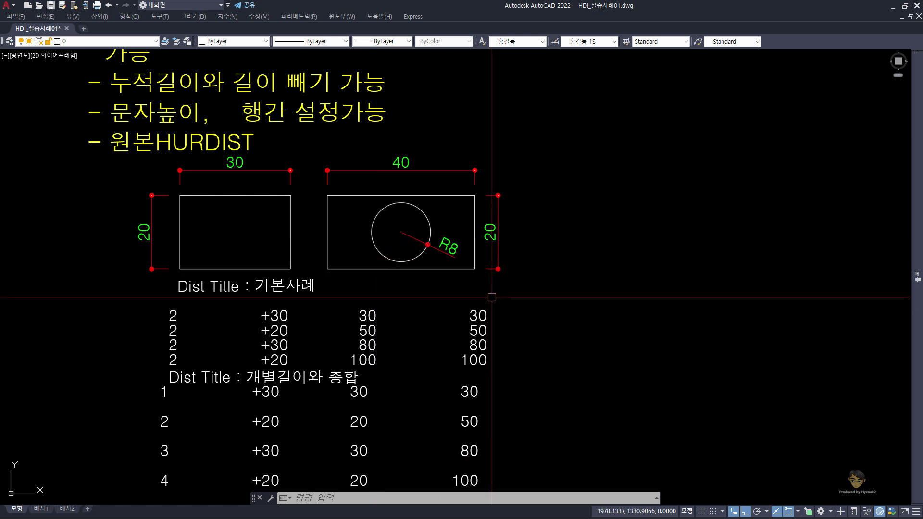
{"action": "type", "text": "hdi"}
{"action": "key", "text": "Return"}
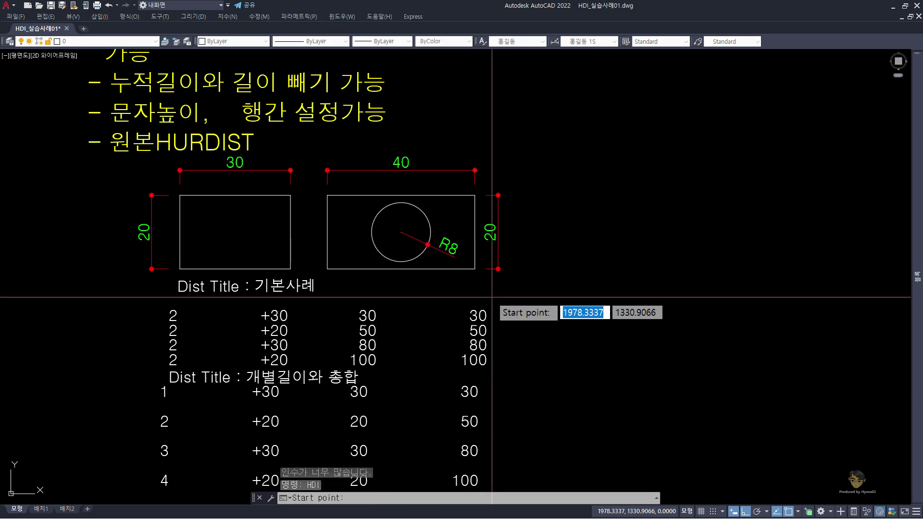
Step: Place the table right of the first one, defaults kept, titled 네모에서 원둘레를 빼기 실습표, scale 1:1
{"action": "left_click", "coordinate": [551, 291]}
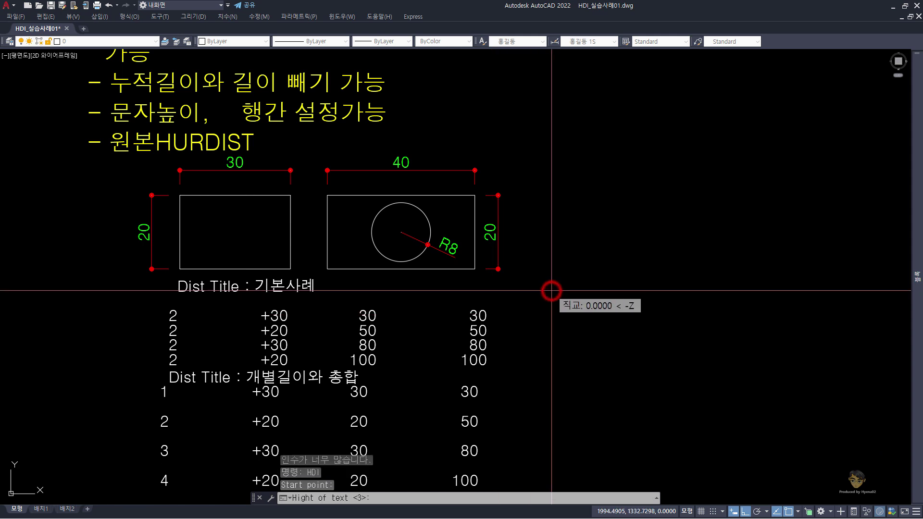
{"action": "key", "text": "Return"}
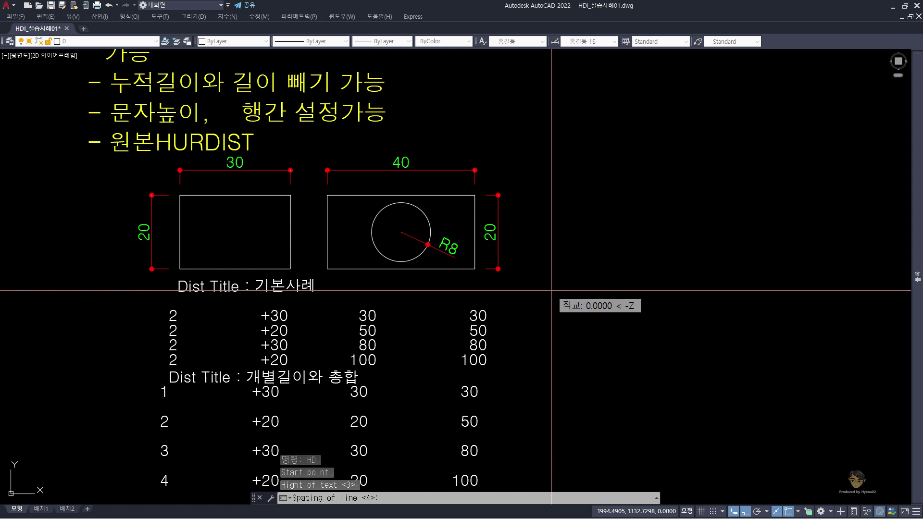
{"action": "key", "text": "Return"}
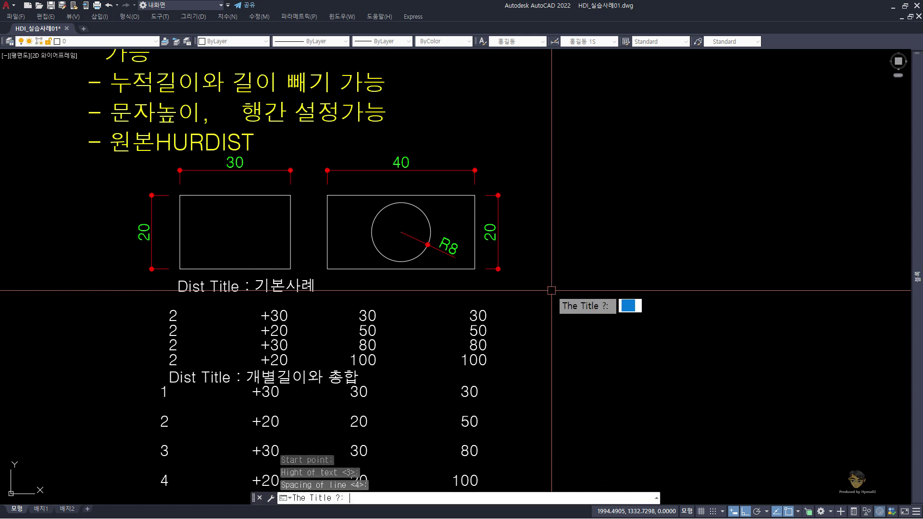
{"action": "type", "text": "네모에서 원둘레"}
{"action": "type", "text": "를 빼기 실습표"}
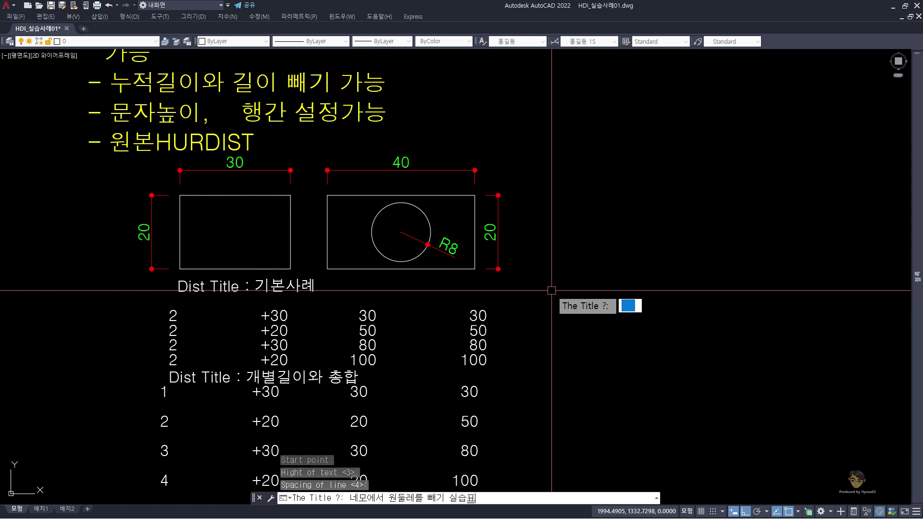
{"action": "key", "text": "Return"}
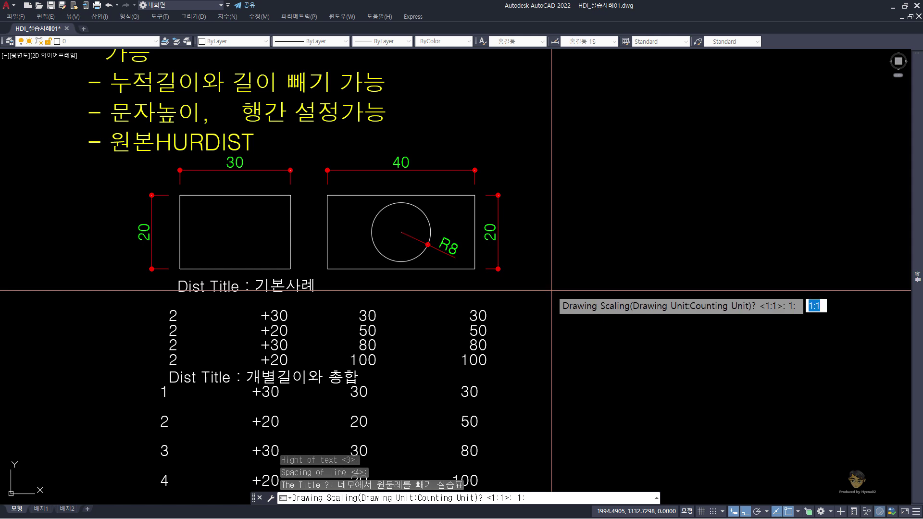
{"action": "key", "text": "Return"}
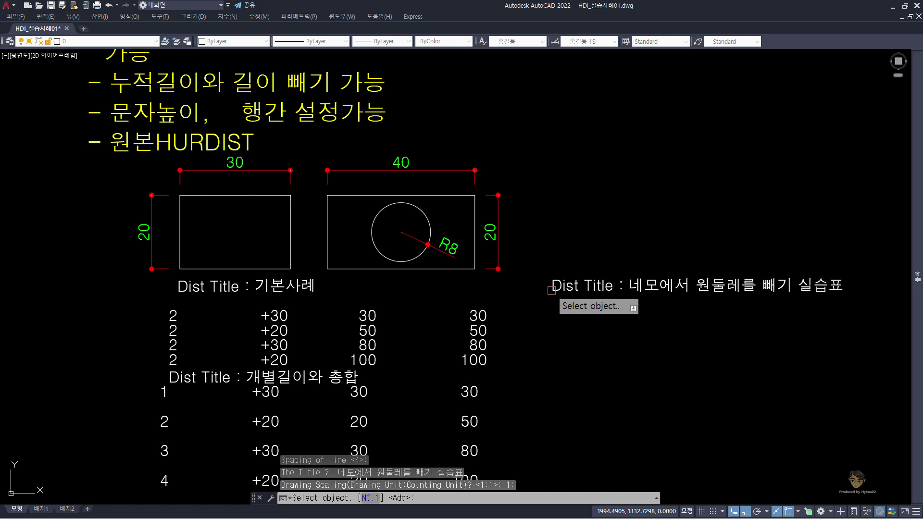
Step: Add the right rectangle's four edges (+40, +20, +40, +20) to the table
{"action": "left_click", "coordinate": [380, 269]}
{"action": "left_click", "coordinate": [328, 232]}
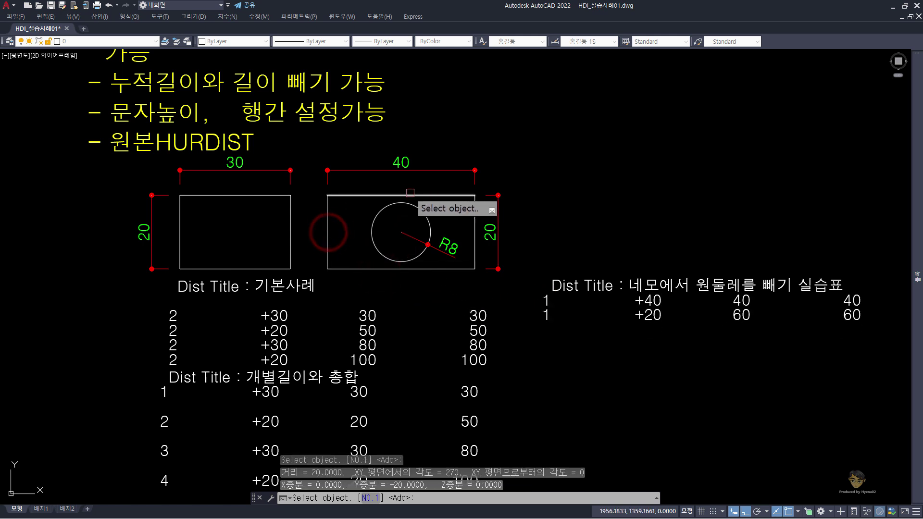
{"action": "left_click", "coordinate": [410, 193]}
{"action": "left_click", "coordinate": [473, 219]}
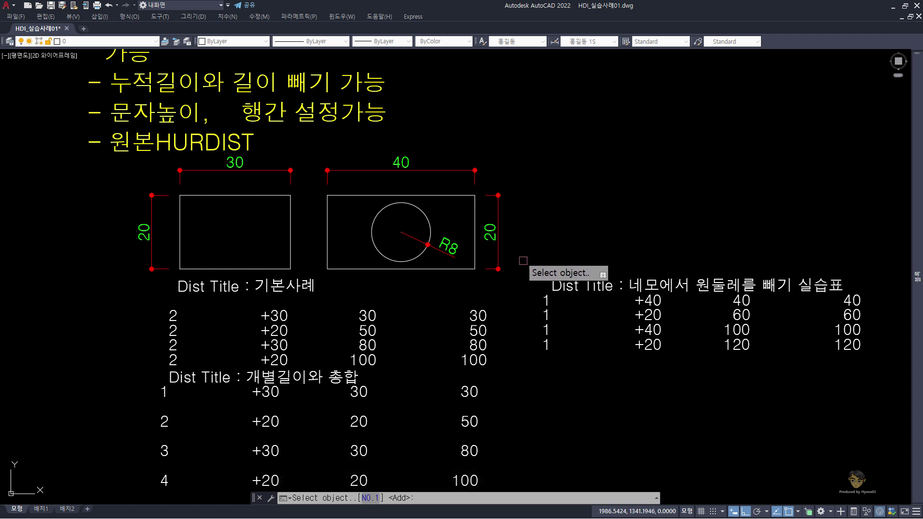
{"action": "key", "text": "Return"}
{"action": "type", "text": "s"}
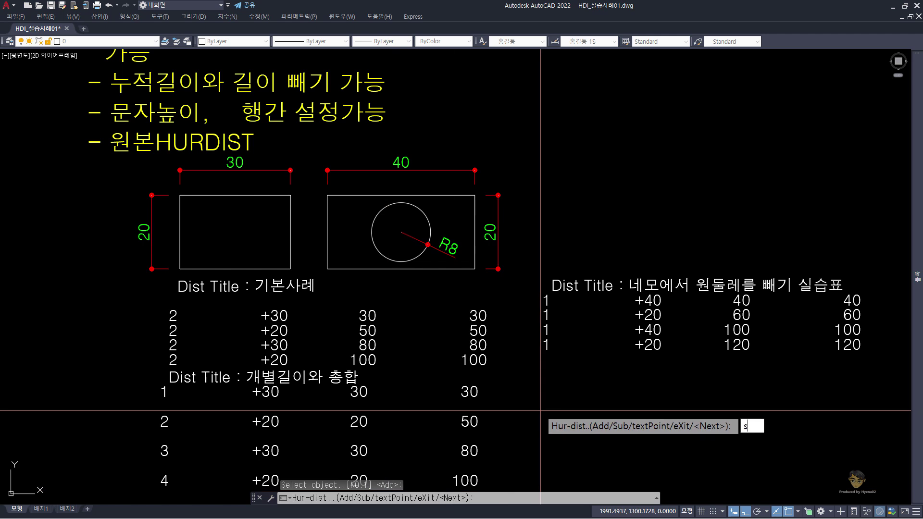
Step: Subtract the R8 circle's circumference as a −50.27 row, totalling 69.73
{"action": "key", "text": "Return"}
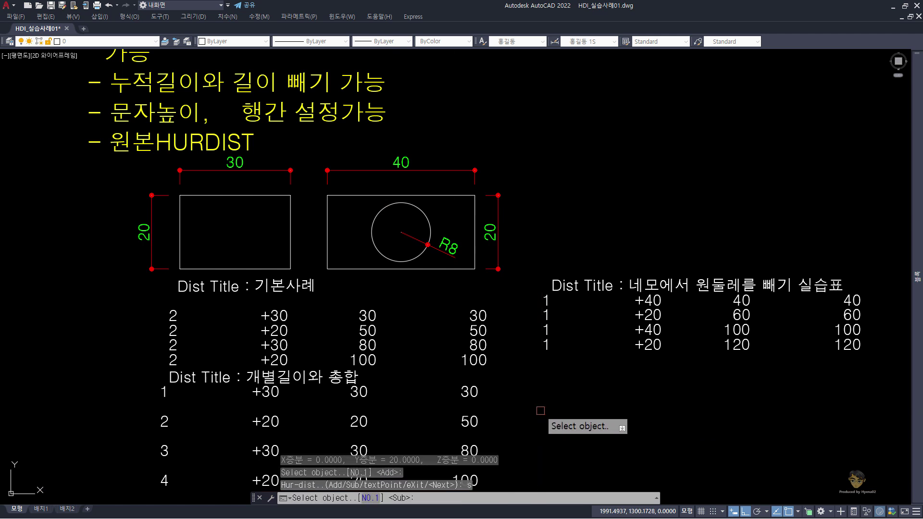
{"action": "left_click", "coordinate": [425, 213]}
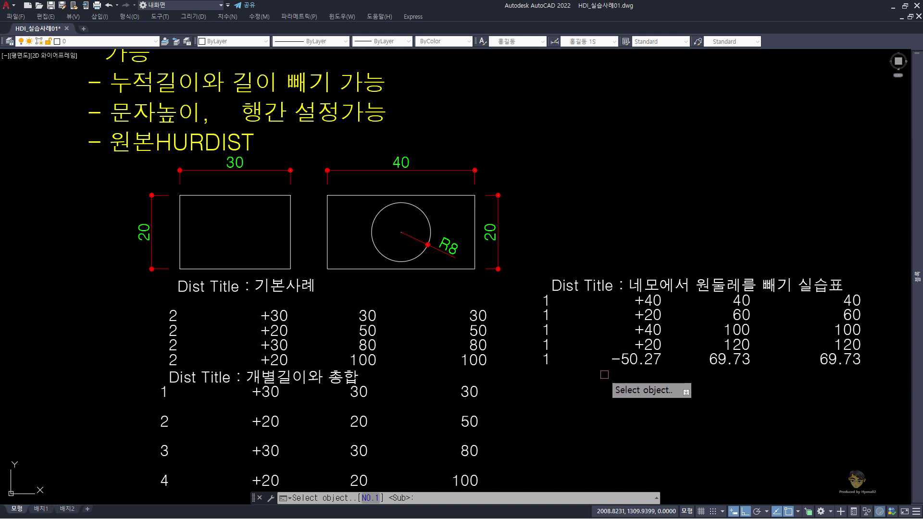
{"action": "key", "text": "Return"}
{"action": "key", "text": "Return"}
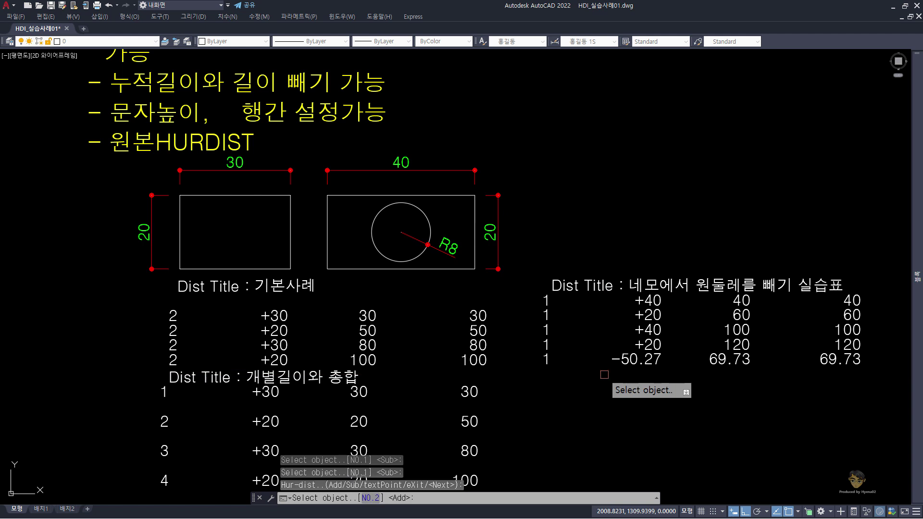
{"action": "key", "text": "Escape"}
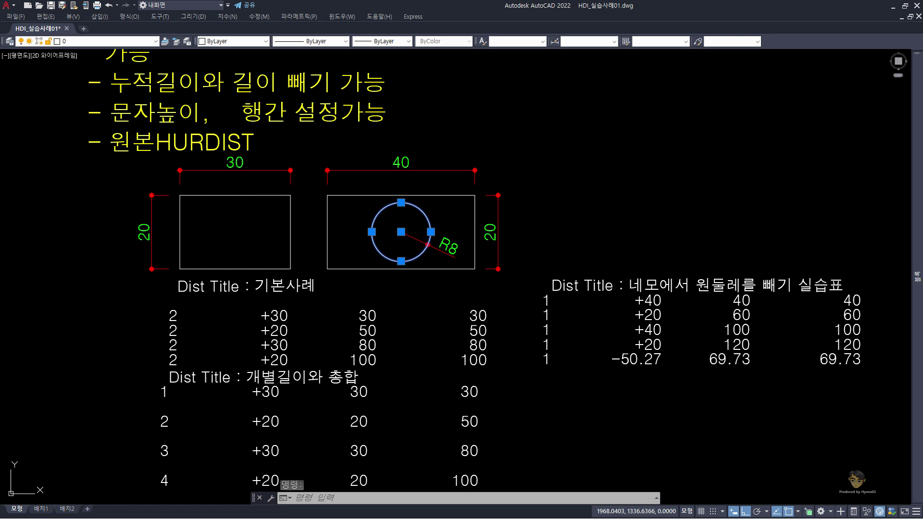
{"action": "key", "text": "ctrl+1"}
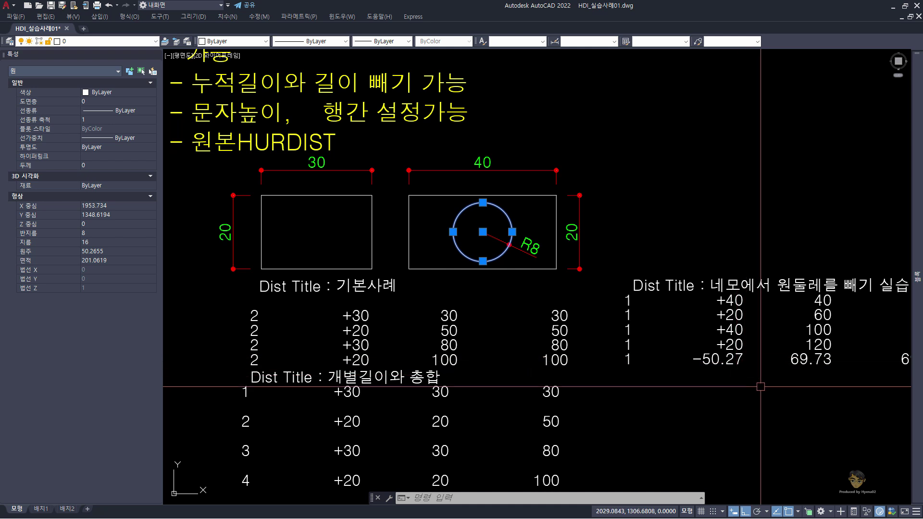
{"action": "middle_click_drag", "start_coordinate": [760, 386], "coordinate": [589, 367]}
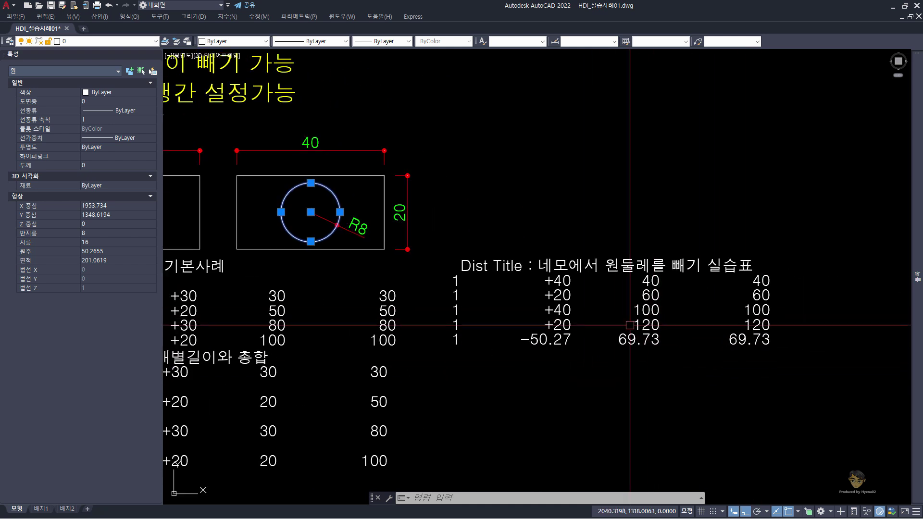
{"action": "middle_click_drag", "start_coordinate": [541, 331], "coordinate": [619, 325]}
{"action": "key", "text": "Escape"}
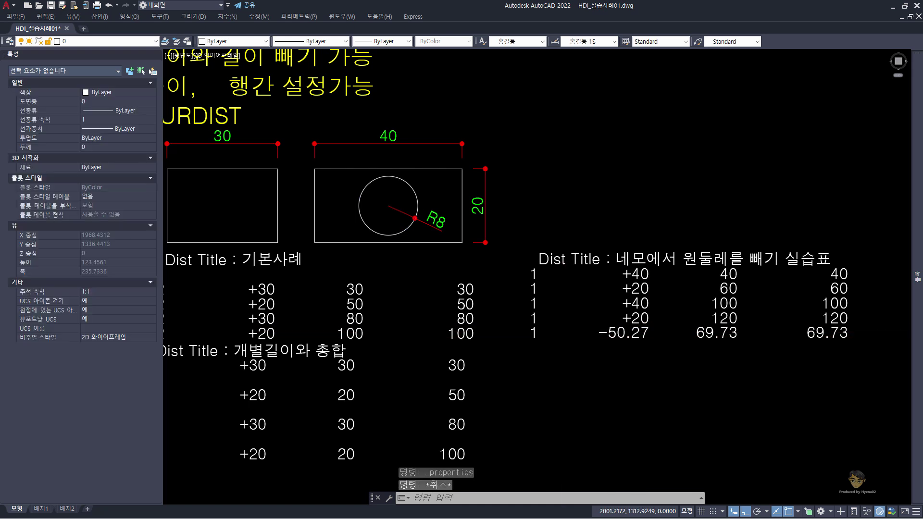
{"action": "scroll", "coordinate": [499, 361], "scroll_direction": "down", "scroll_amount": 2}
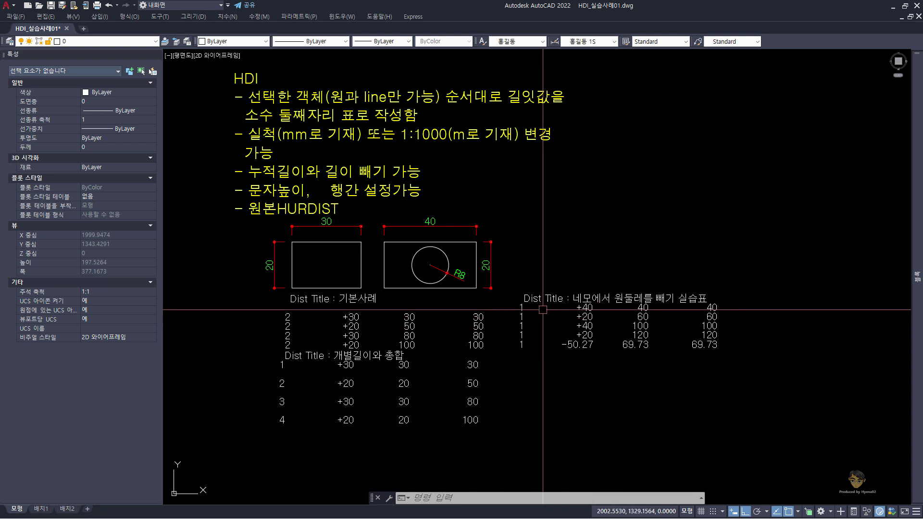
{"action": "key", "text": "ctrl+1"}
Step: Start an HDI table below the subtraction table with text height 3 and spacing 4
{"action": "key", "text": "Escape"}
{"action": "scroll", "coordinate": [472, 298], "scroll_direction": "up", "scroll_amount": 1}
{"action": "scroll", "coordinate": [459, 289], "scroll_direction": "up", "scroll_amount": 1}
{"action": "key", "text": "Escape"}
{"action": "middle_click_drag", "start_coordinate": [447, 277], "coordinate": [455, 266]}
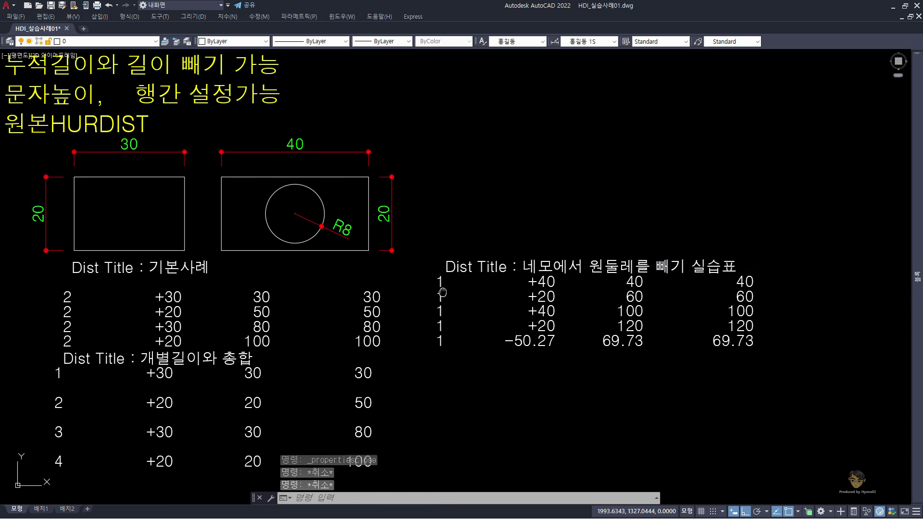
{"action": "type", "text": "HdI"}
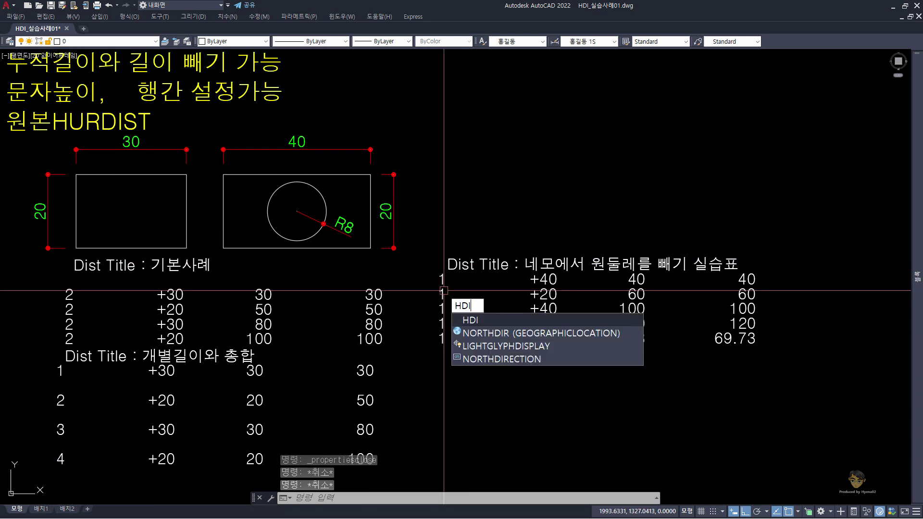
{"action": "key", "text": "Return"}
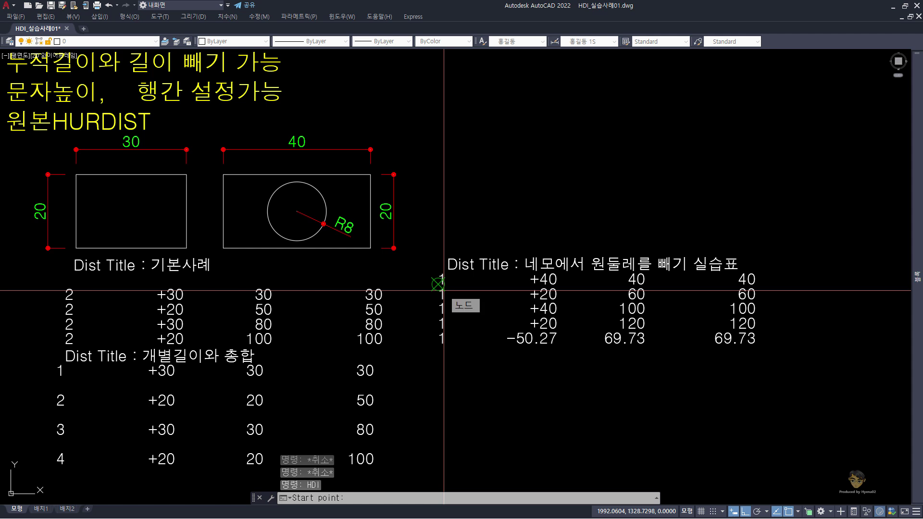
{"action": "left_click", "coordinate": [441, 362]}
{"action": "key", "text": "Return"}
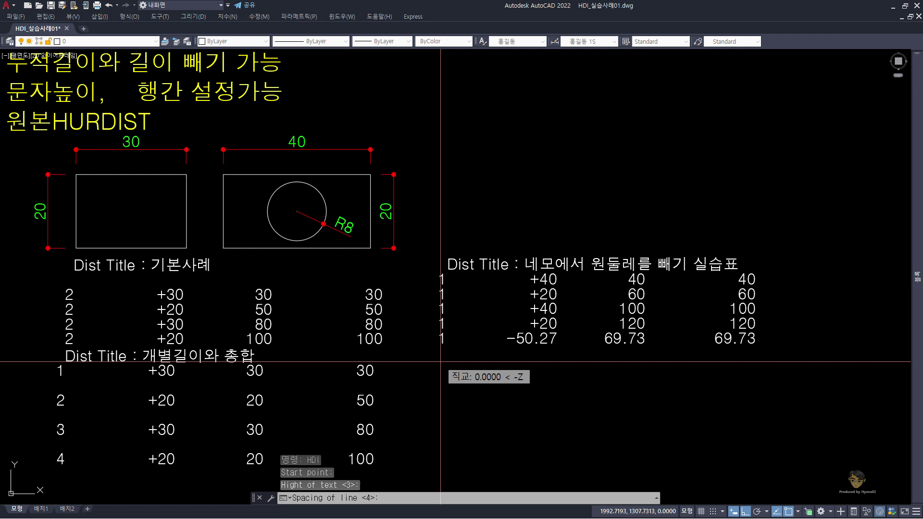
{"action": "key", "text": "Return"}
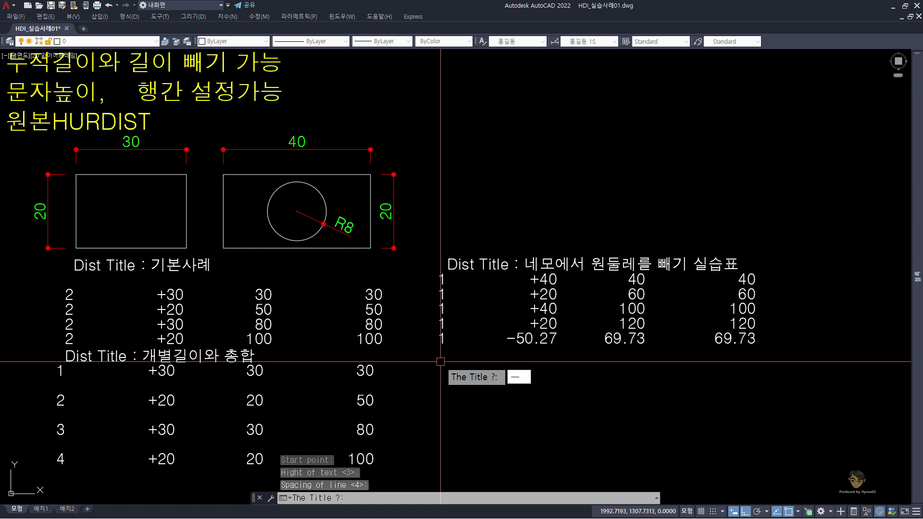
Step: Title the table 'M로 기재하기' and set its drawing scale to 1:1000
{"action": "type", "text": "Mfh"}
{"action": "key", "text": "BackSpace"}
{"action": "key", "text": "BackSpace"}
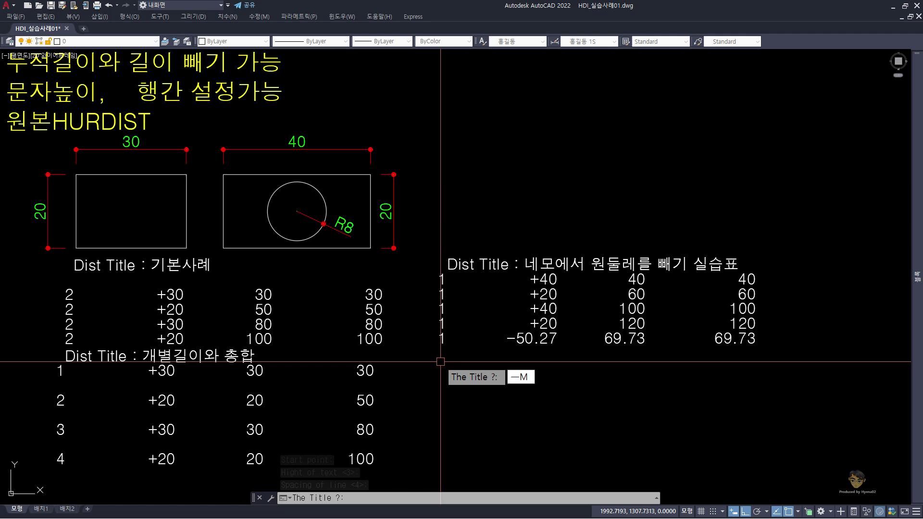
{"action": "type", "text": "ㄹ"}
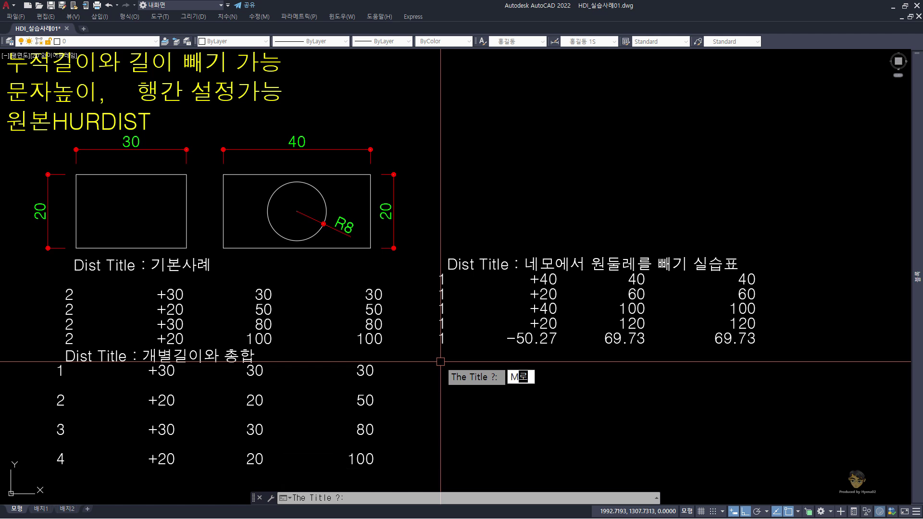
{"action": "type", "text": " 기재하기"}
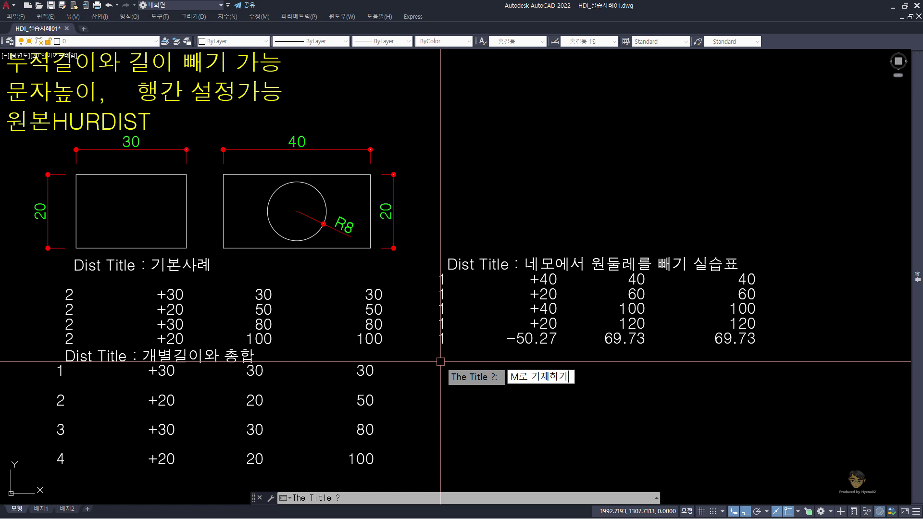
{"action": "key", "text": "Return"}
{"action": "key", "text": "Return"}
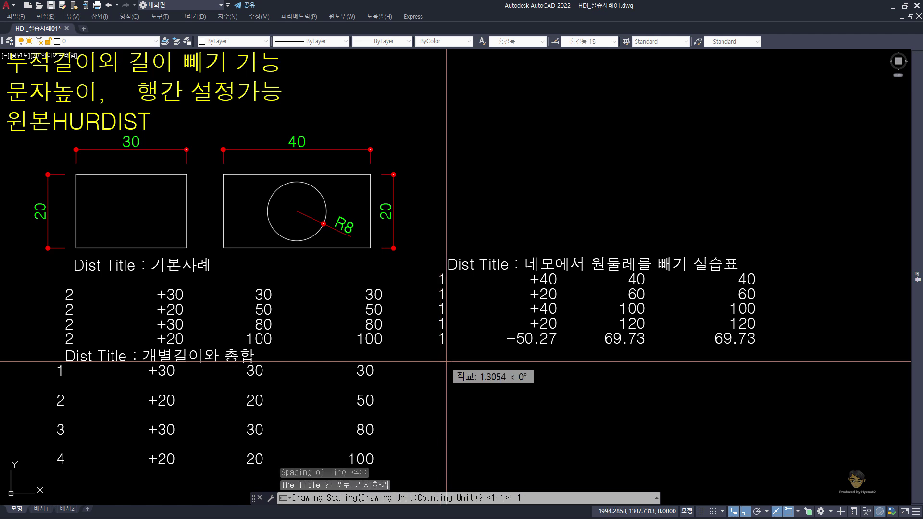
{"action": "scroll", "coordinate": [426, 327], "scroll_direction": "down", "scroll_amount": 2}
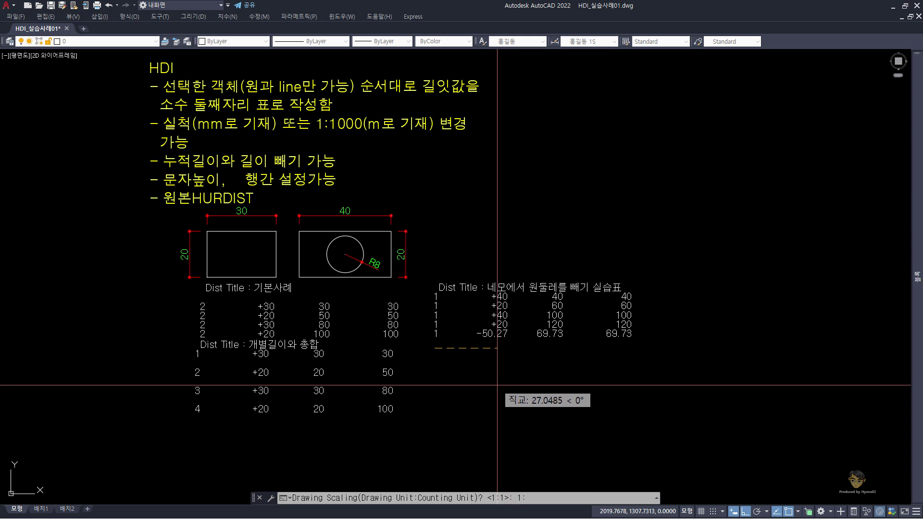
{"action": "type", "text": "1000"}
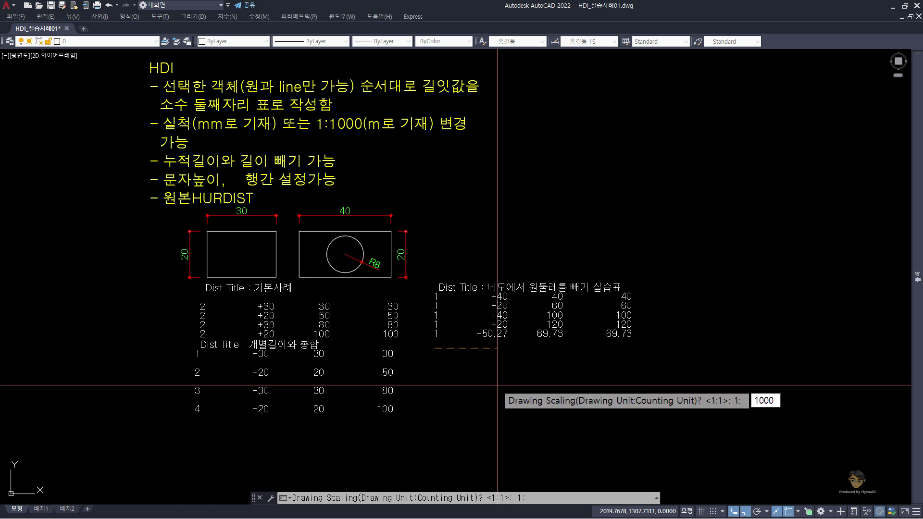
{"action": "key", "text": "Return"}
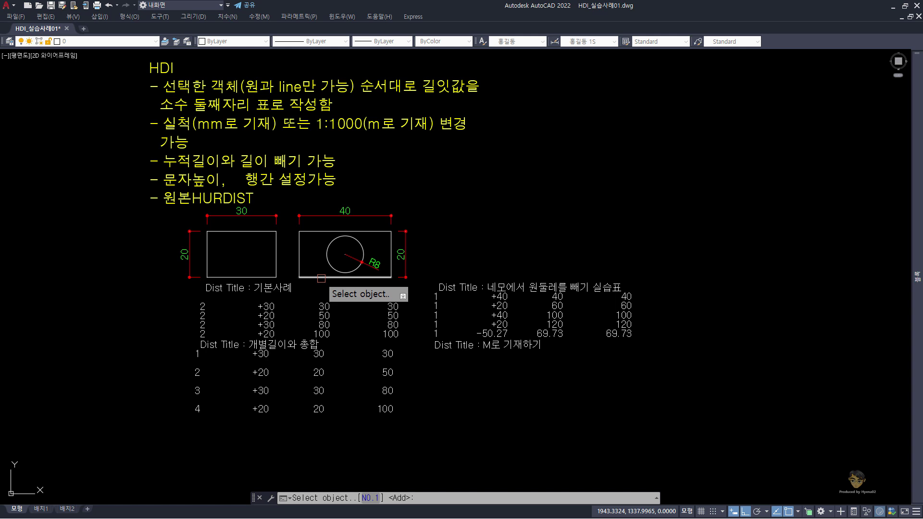
Step: Add the rectangle's four sides (+0.04, +0.02, +0.04, +0.02) to the metre table
{"action": "left_click", "coordinate": [321, 278]}
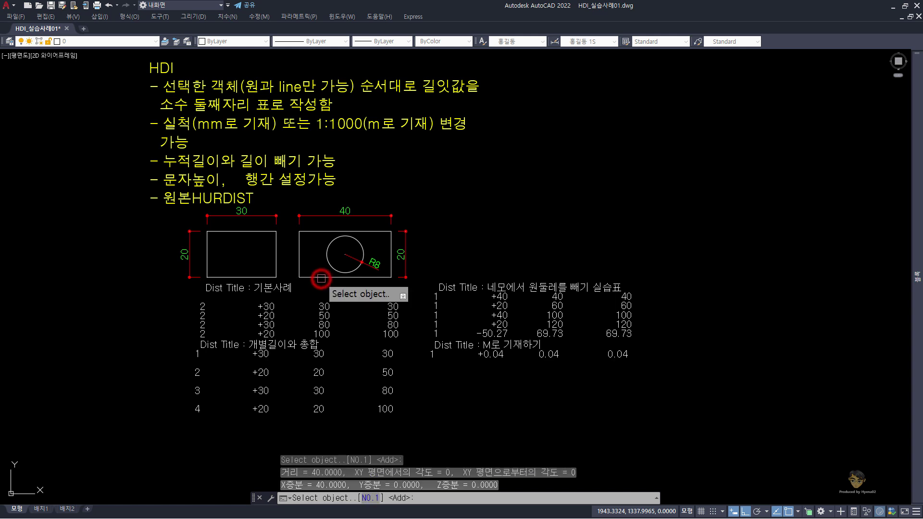
{"action": "left_click", "coordinate": [299, 246]}
{"action": "left_click", "coordinate": [313, 231]}
{"action": "left_click", "coordinate": [391, 246]}
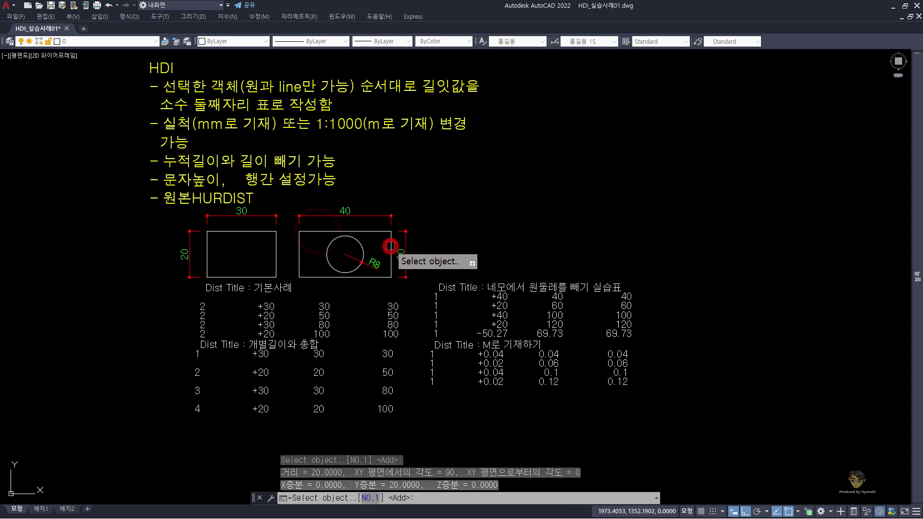
{"action": "key", "text": "Return"}
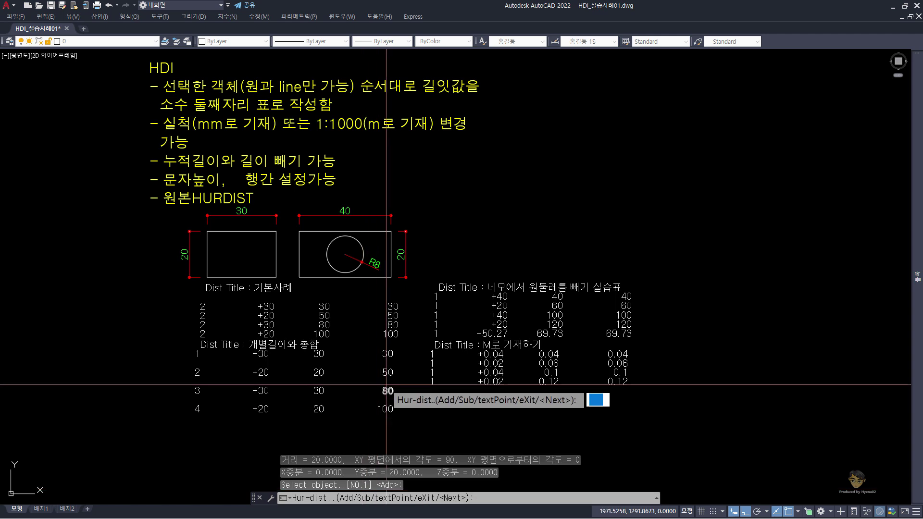
Step: Subtract the circle's circumference as −0.05, giving a 0.07 total, and exit HDI
{"action": "type", "text": "s"}
{"action": "key", "text": "Return"}
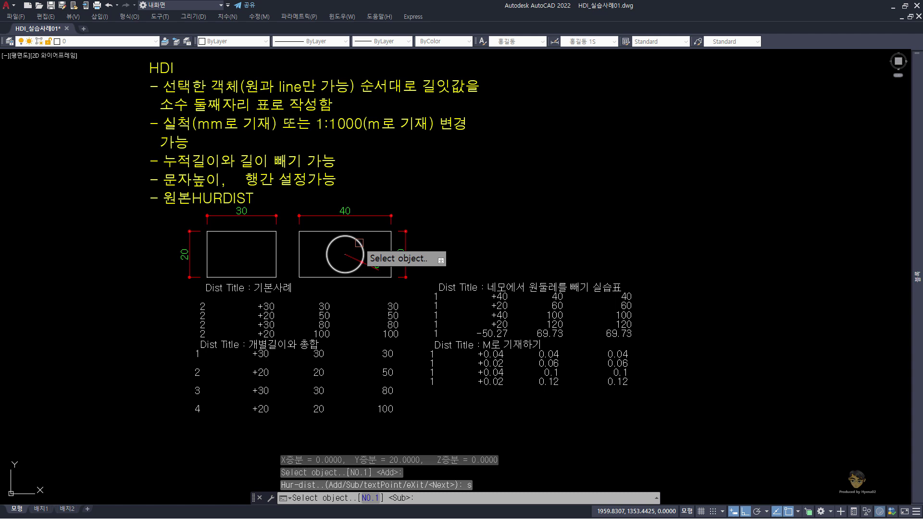
{"action": "left_click", "coordinate": [360, 242]}
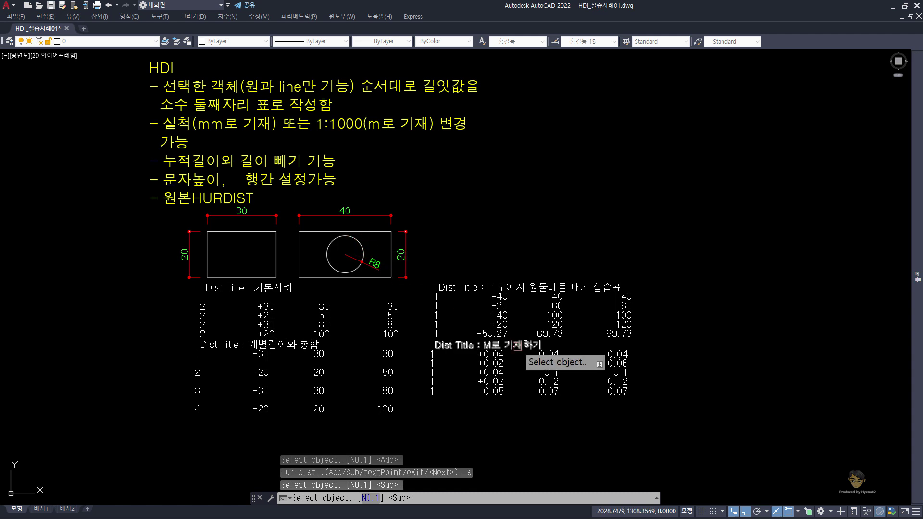
{"action": "key", "text": "Return"}
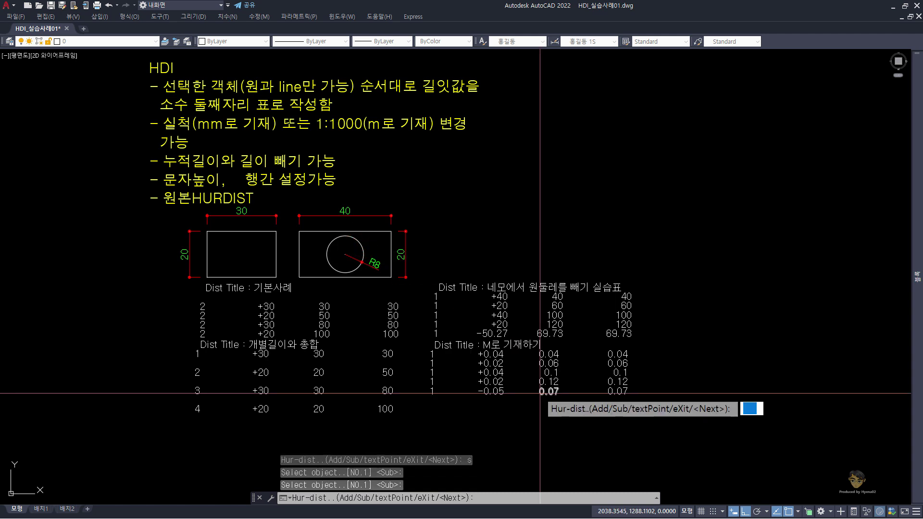
{"action": "type", "text": "x"}
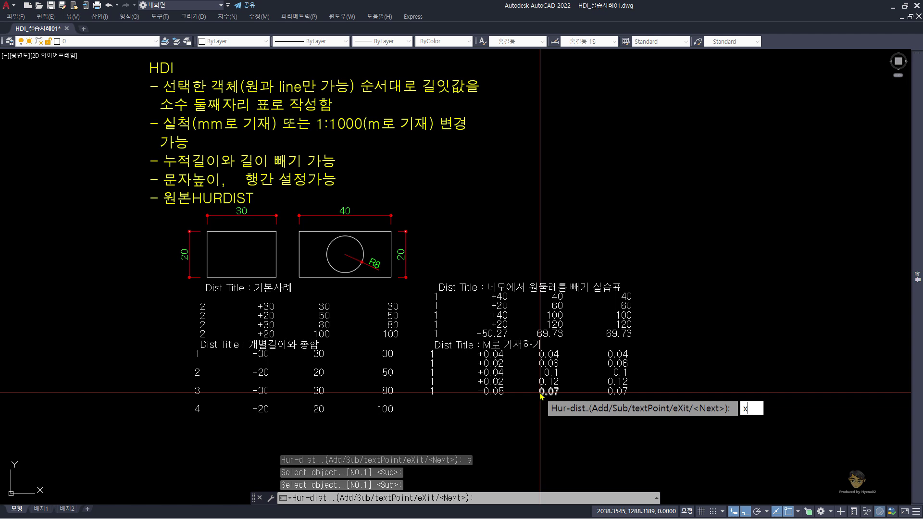
{"action": "key", "text": "Return"}
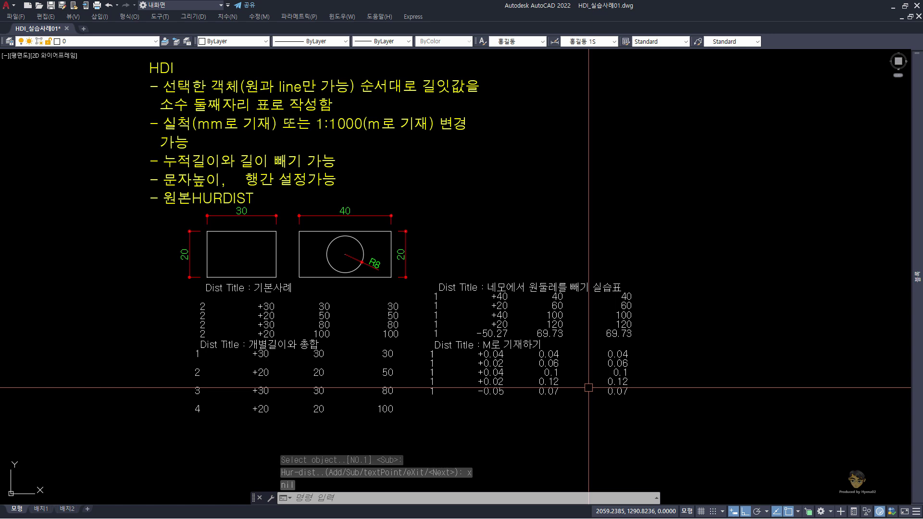
{"action": "scroll", "coordinate": [618, 380], "scroll_direction": "up", "scroll_amount": 3}
{"action": "middle_click_drag", "start_coordinate": [619, 379], "coordinate": [625, 375]}
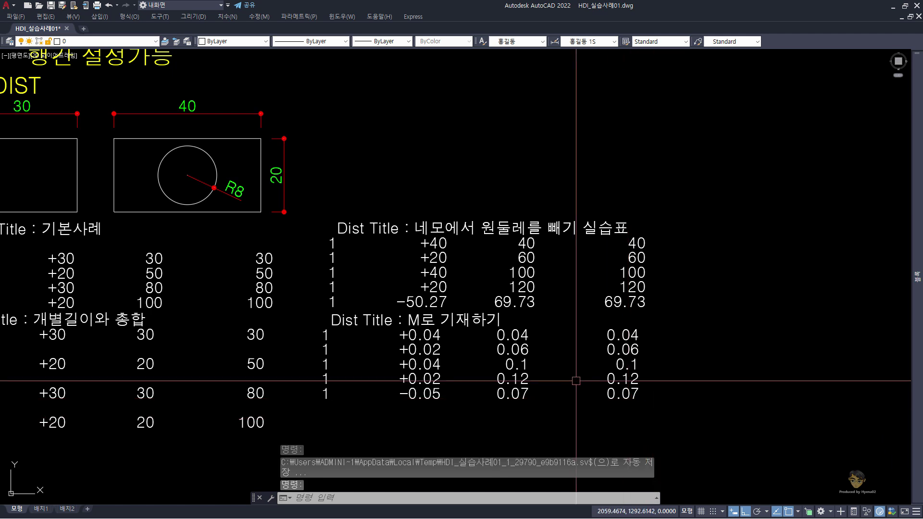
{"action": "scroll", "coordinate": [629, 421], "scroll_direction": "down", "scroll_amount": 2}
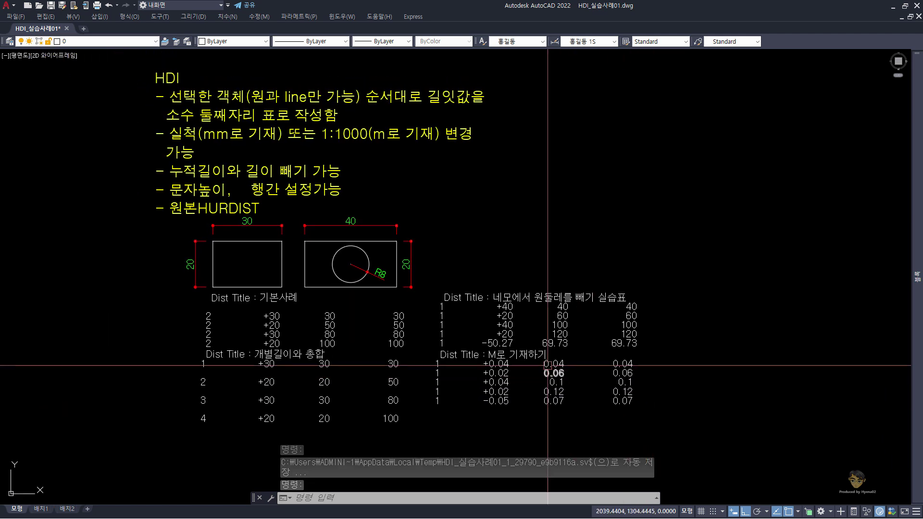